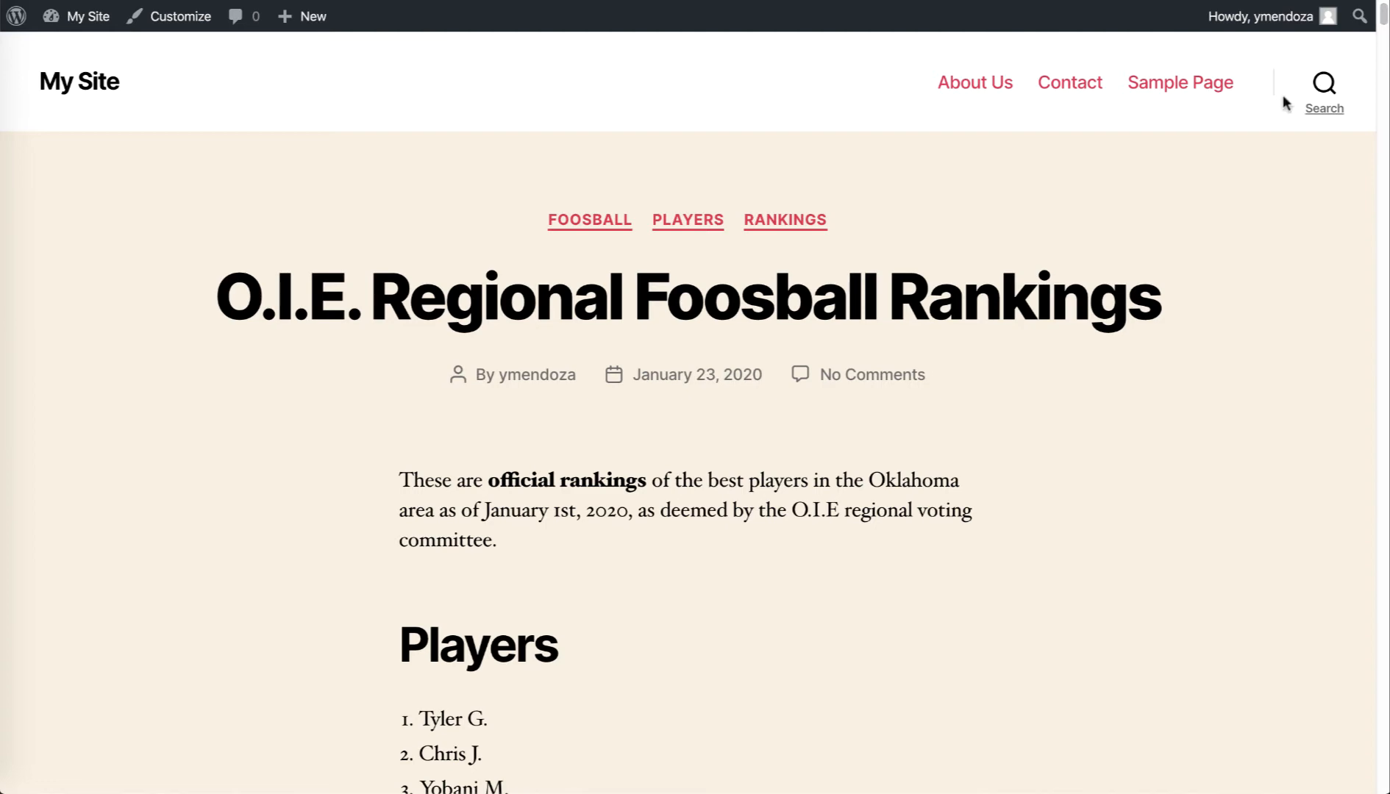
Step: Examine the widgets displayed in the site's footer, from the search box down to the categories list
drag(1385, 36, 1338, 785)
scroll(1338, 785, down, 3)
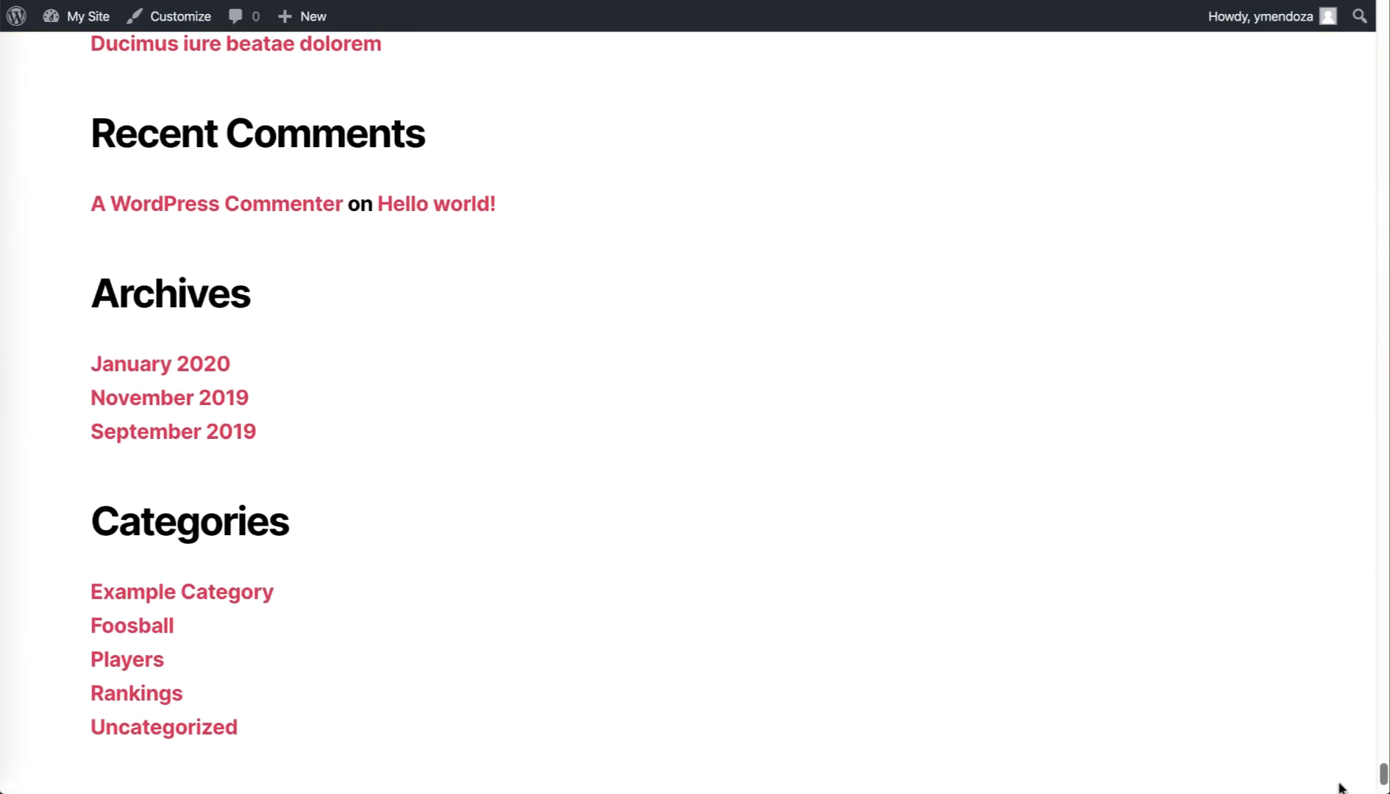
scroll(798, 485, down, 3)
scroll(797, 485, up, 10)
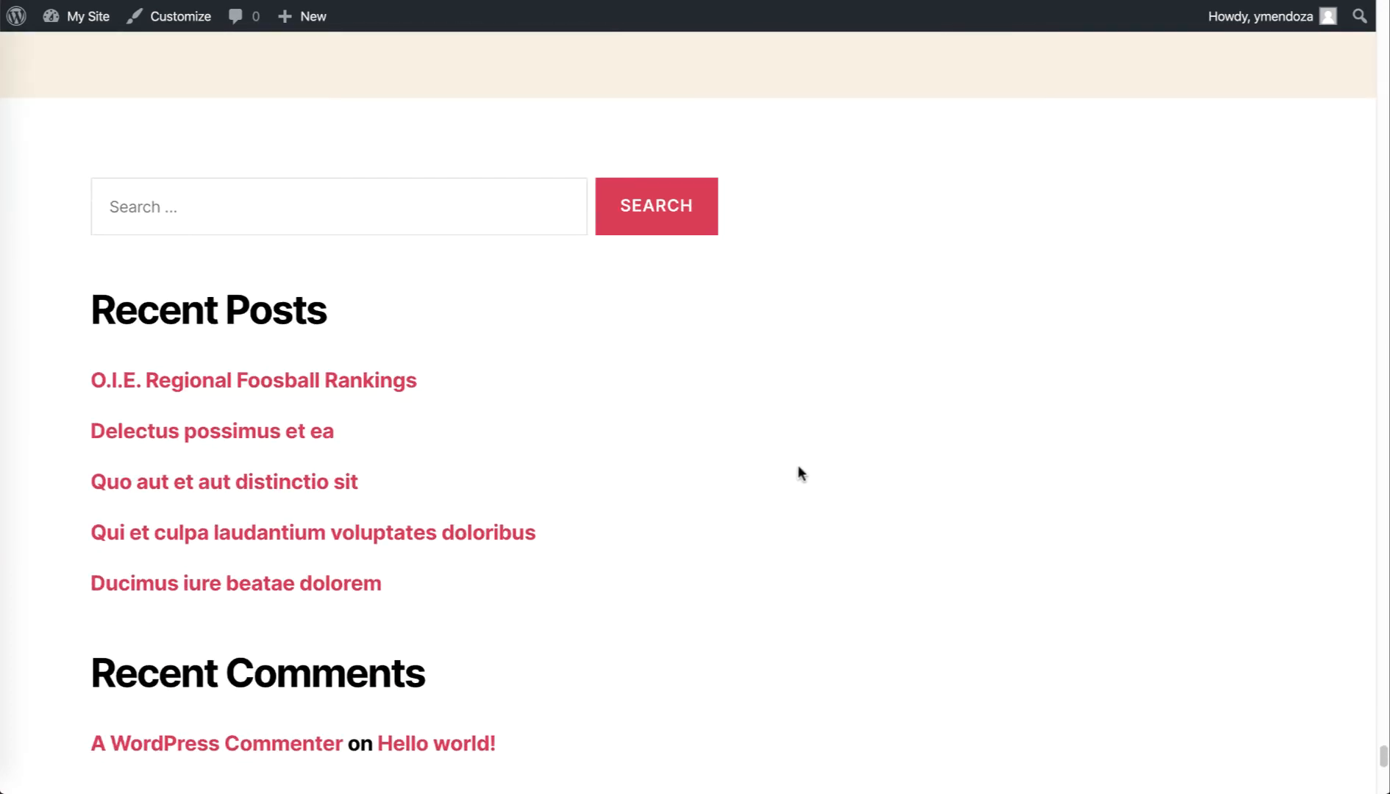
scroll(791, 469, down, 2)
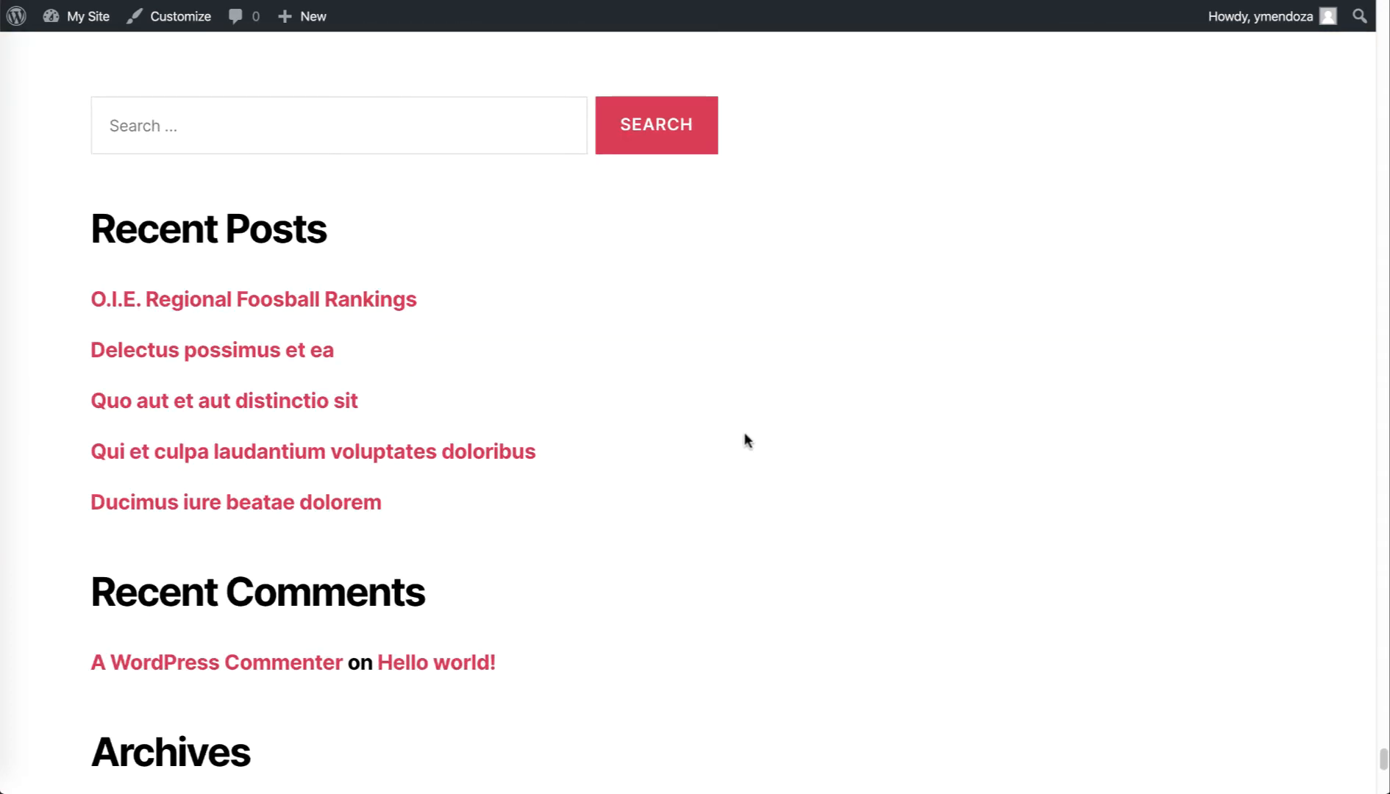
scroll(490, 419, down, 3)
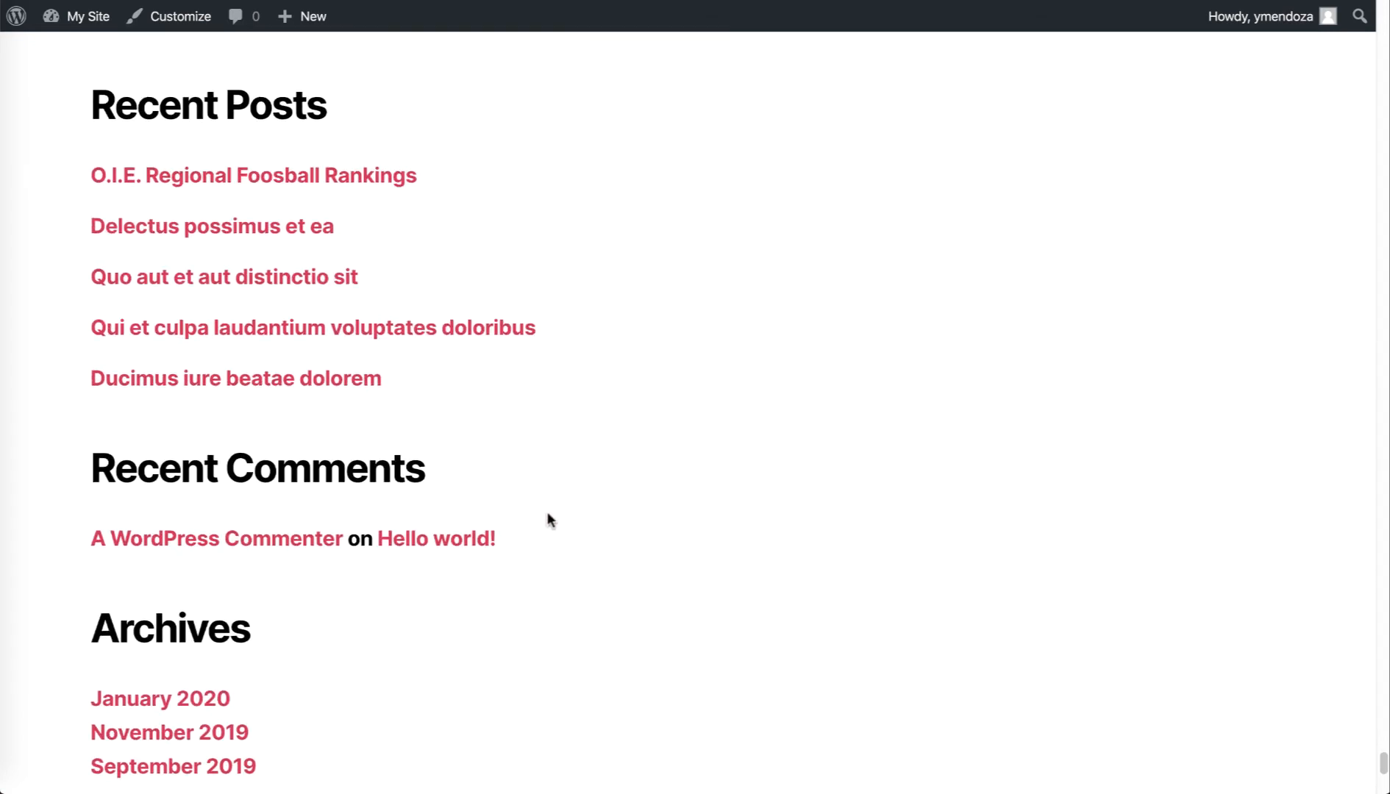
scroll(548, 519, down, 3)
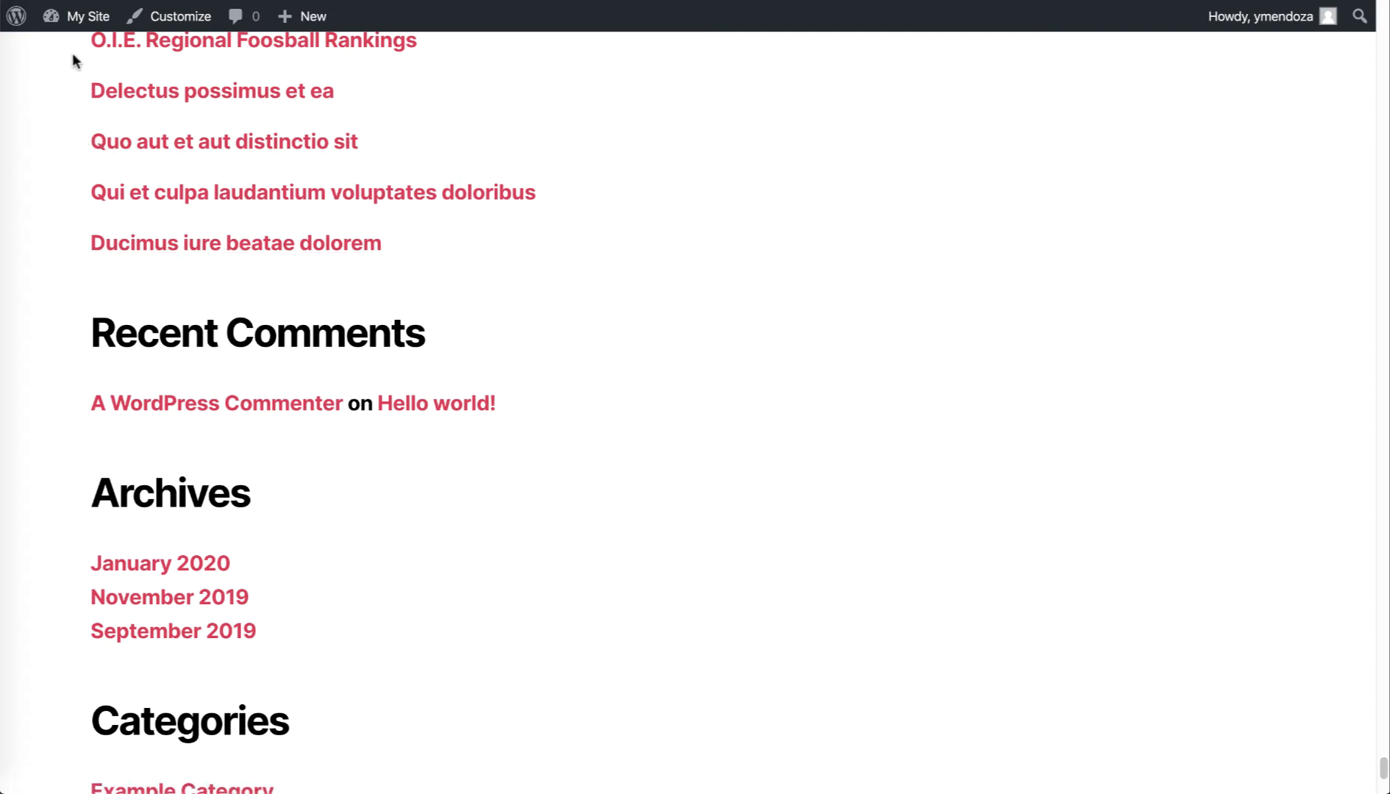
Step: Go to the site's admin dashboard and open the Widgets management page
mouse_move(86, 22)
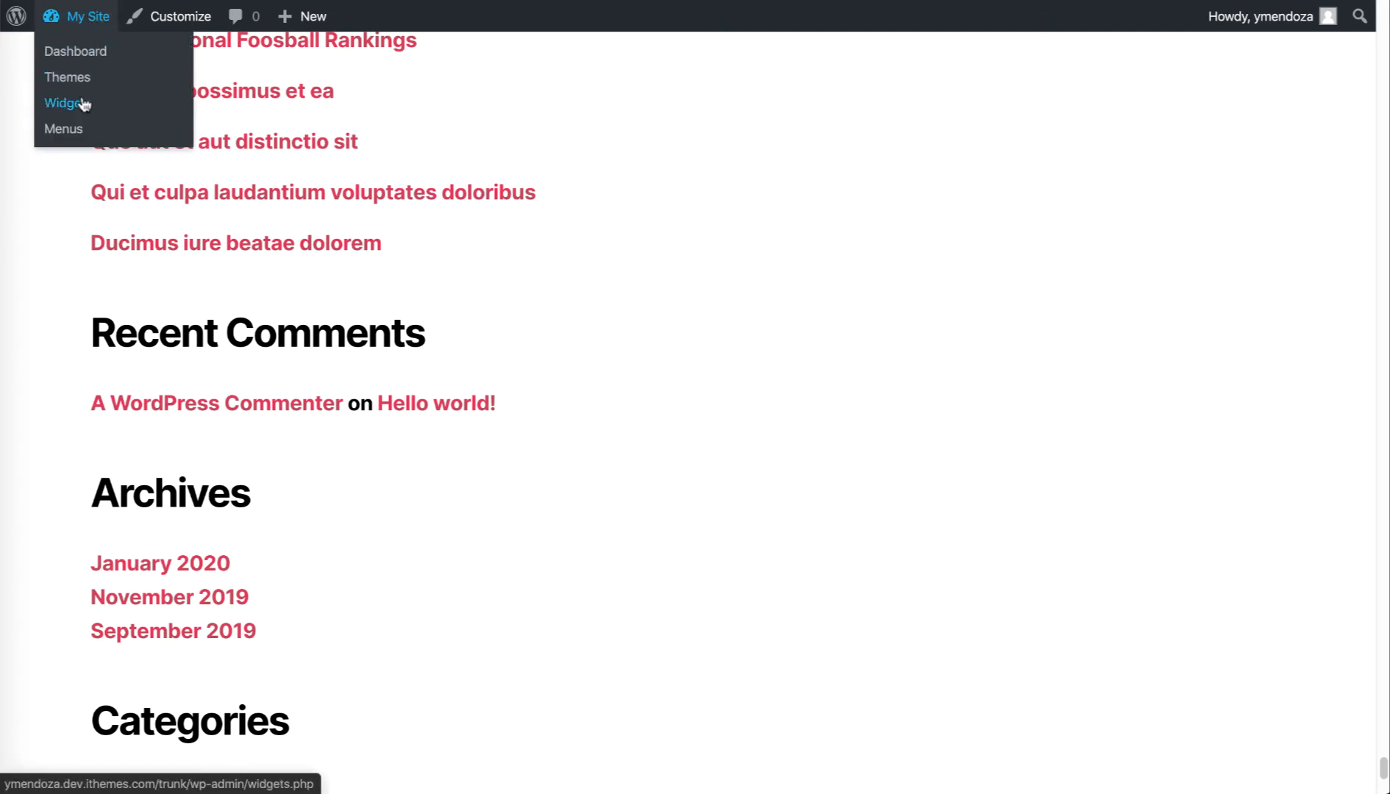
click(94, 52)
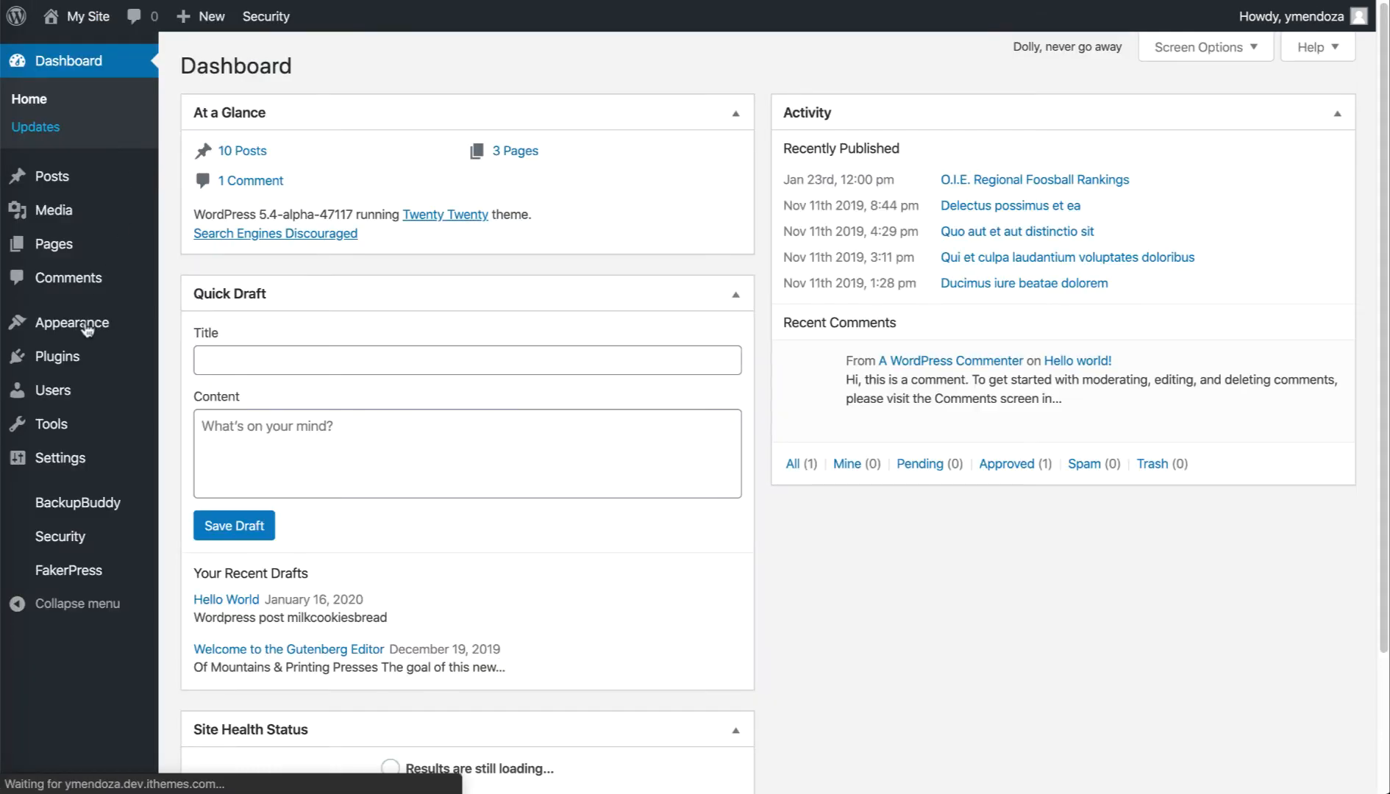
mouse_move(73, 324)
click(209, 385)
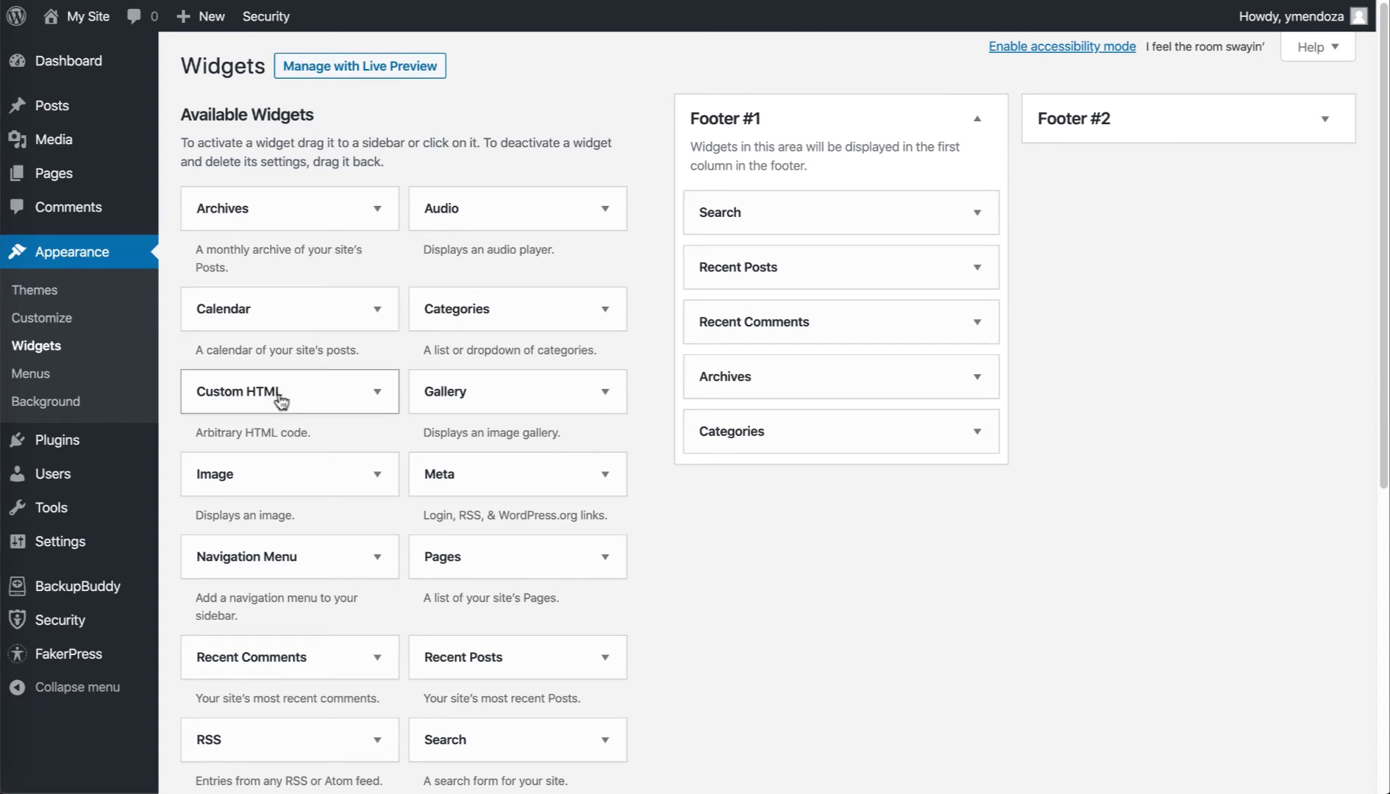
Step: Add a Calendar widget to Footer #2 and a Recent Posts widget below it, keeping their default settings
drag(252, 313, 1136, 171)
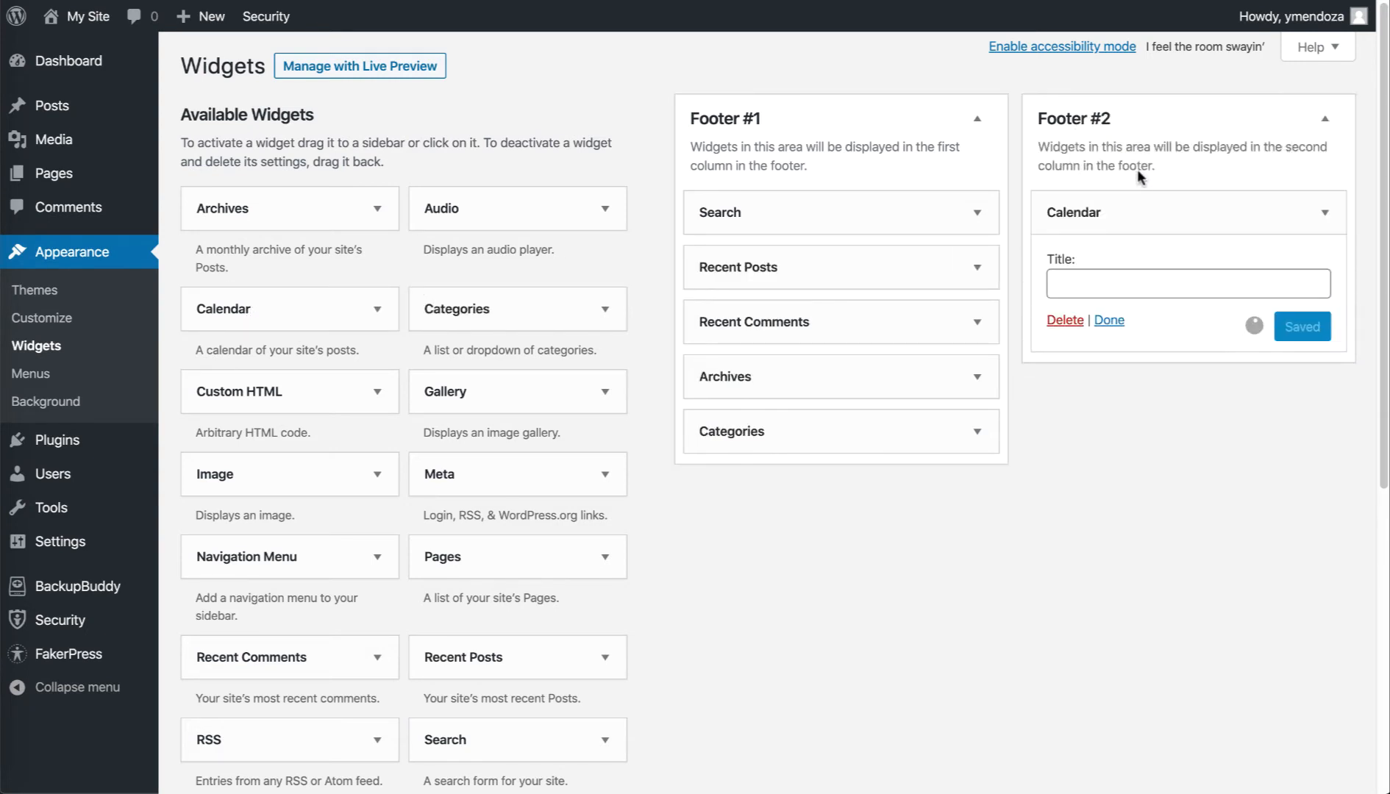
click(1109, 320)
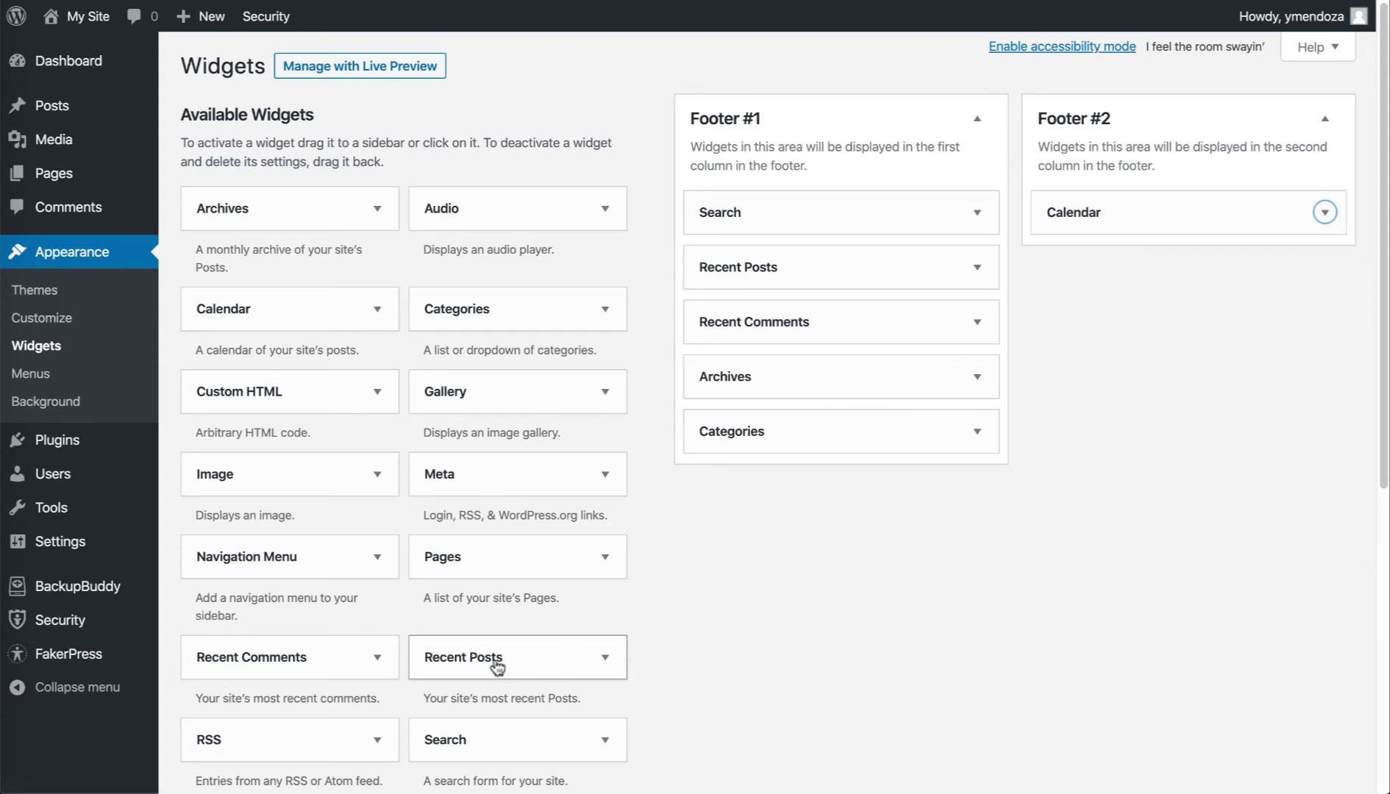
drag(497, 667, 1160, 264)
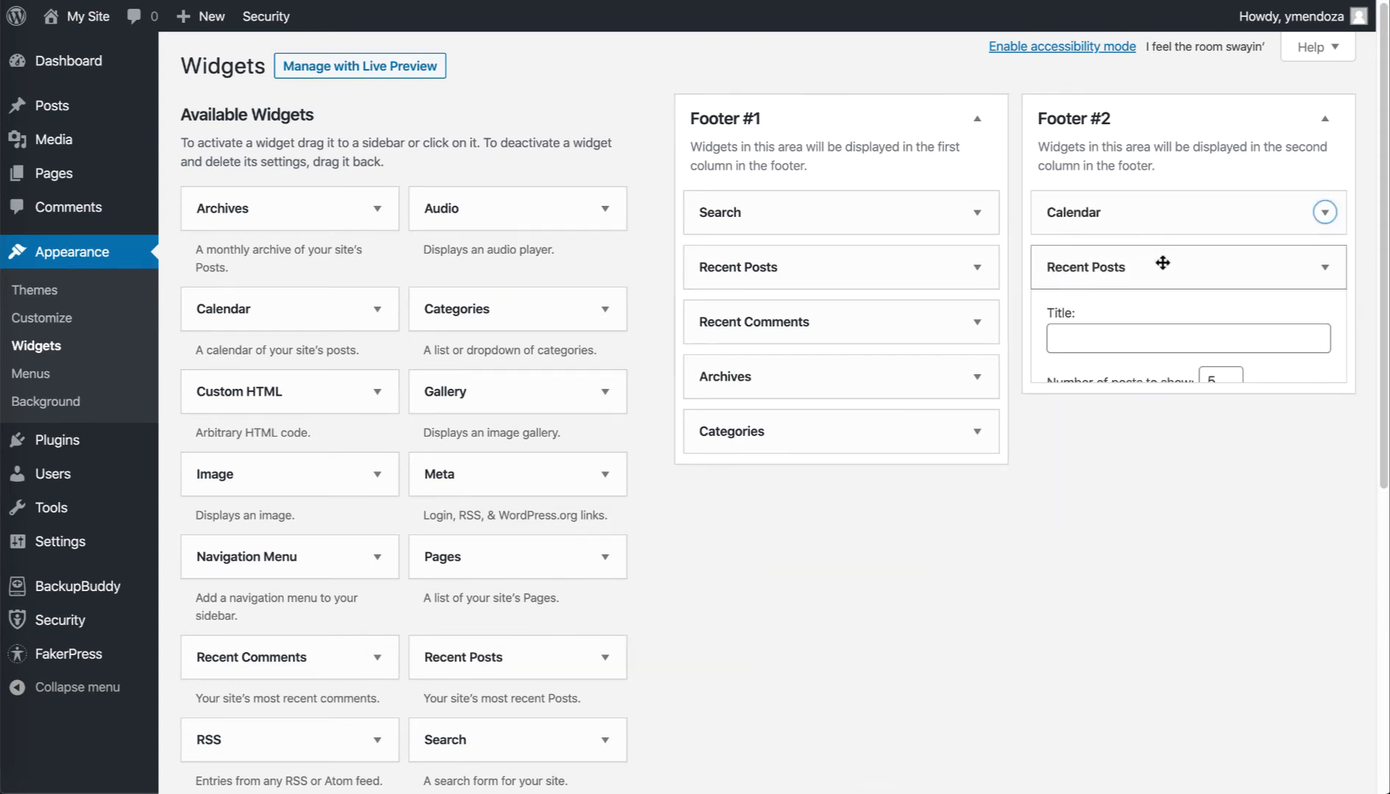
click(1111, 451)
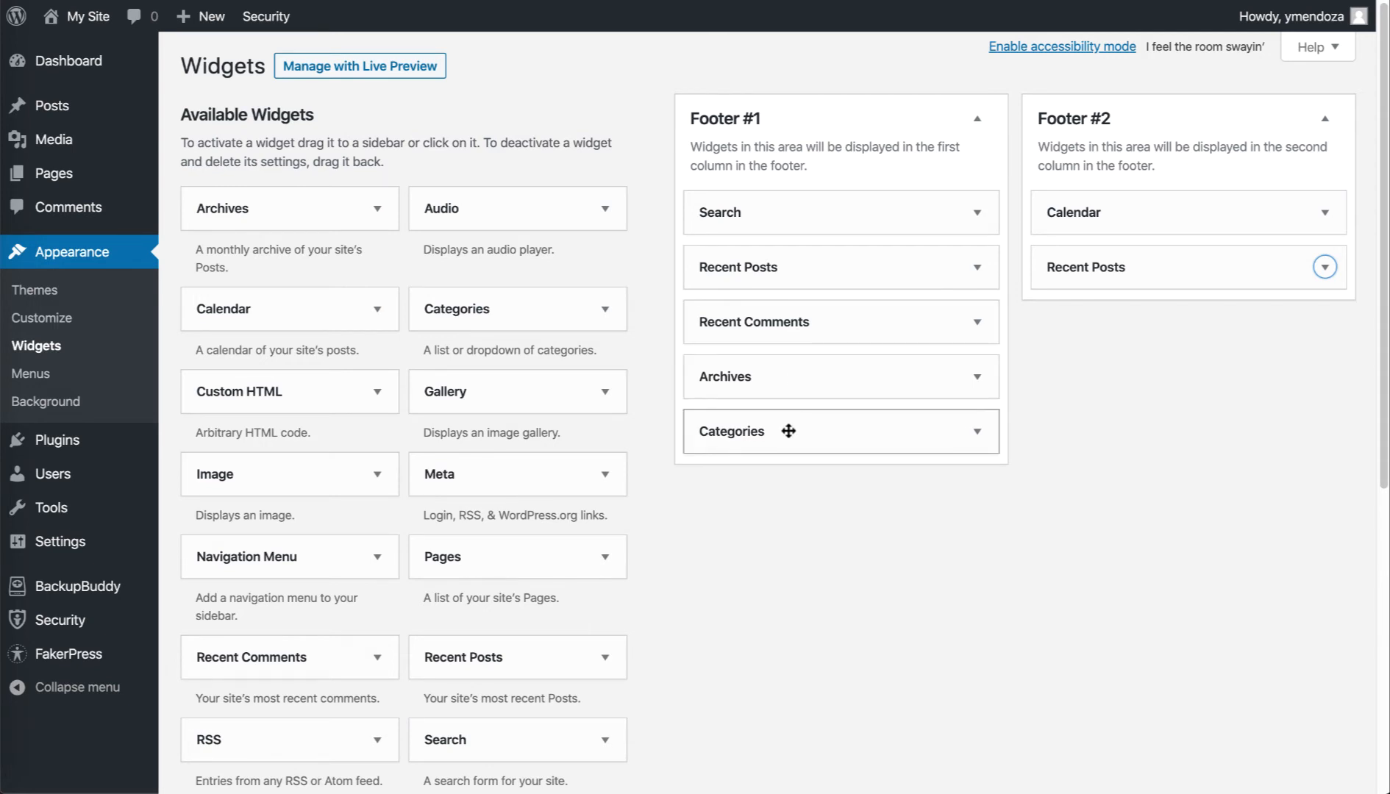
Step: Move the Categories widget above Archives in Footer #1 and delete the Archives widget
drag(788, 430, 796, 374)
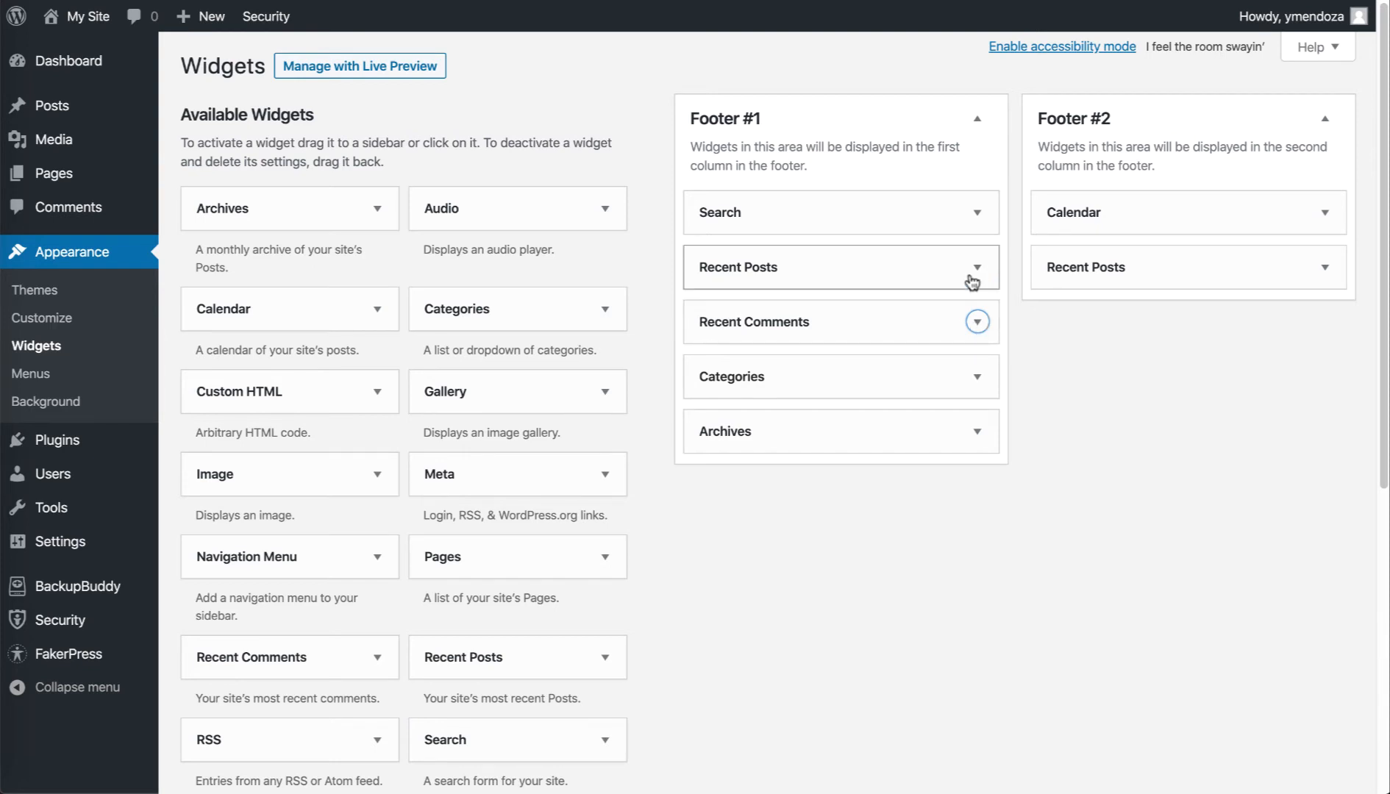
click(977, 431)
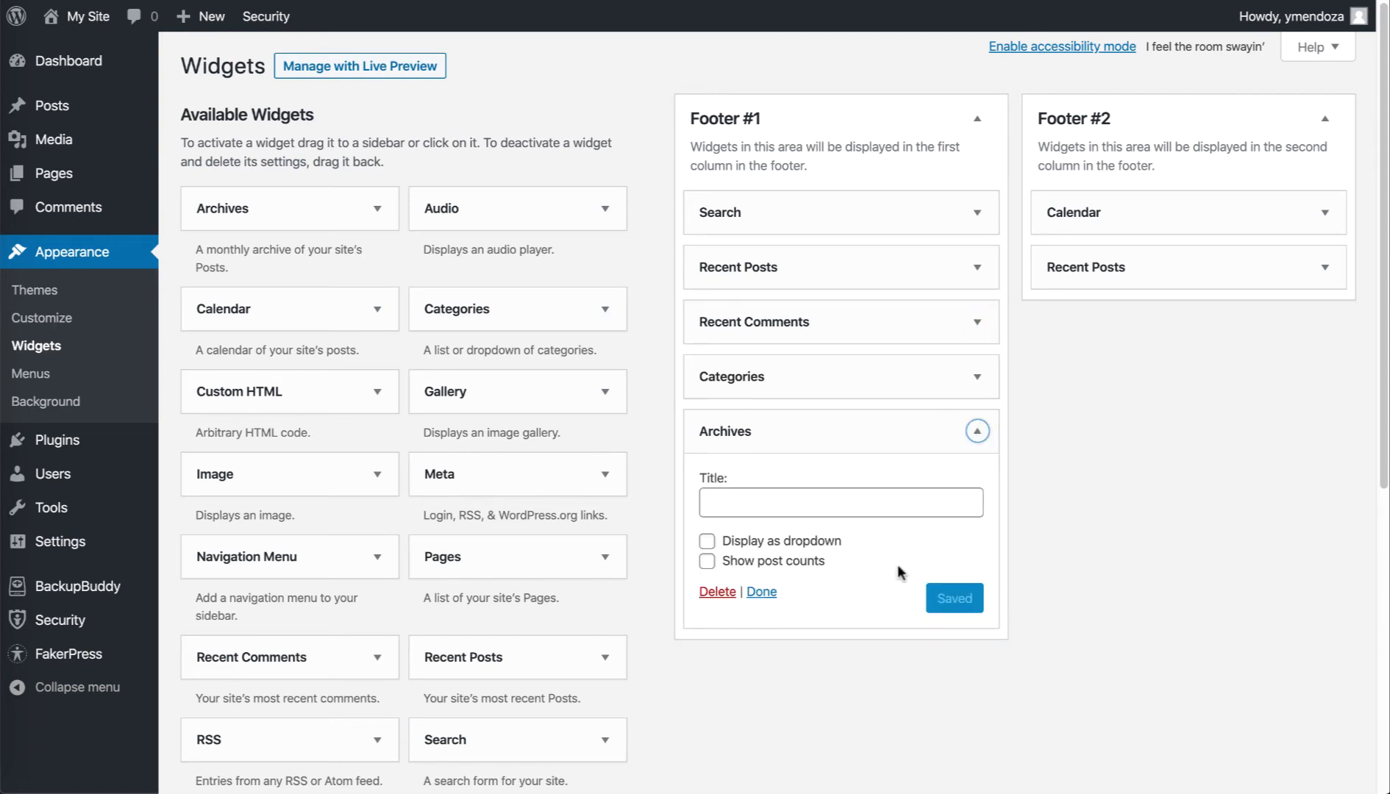
click(714, 599)
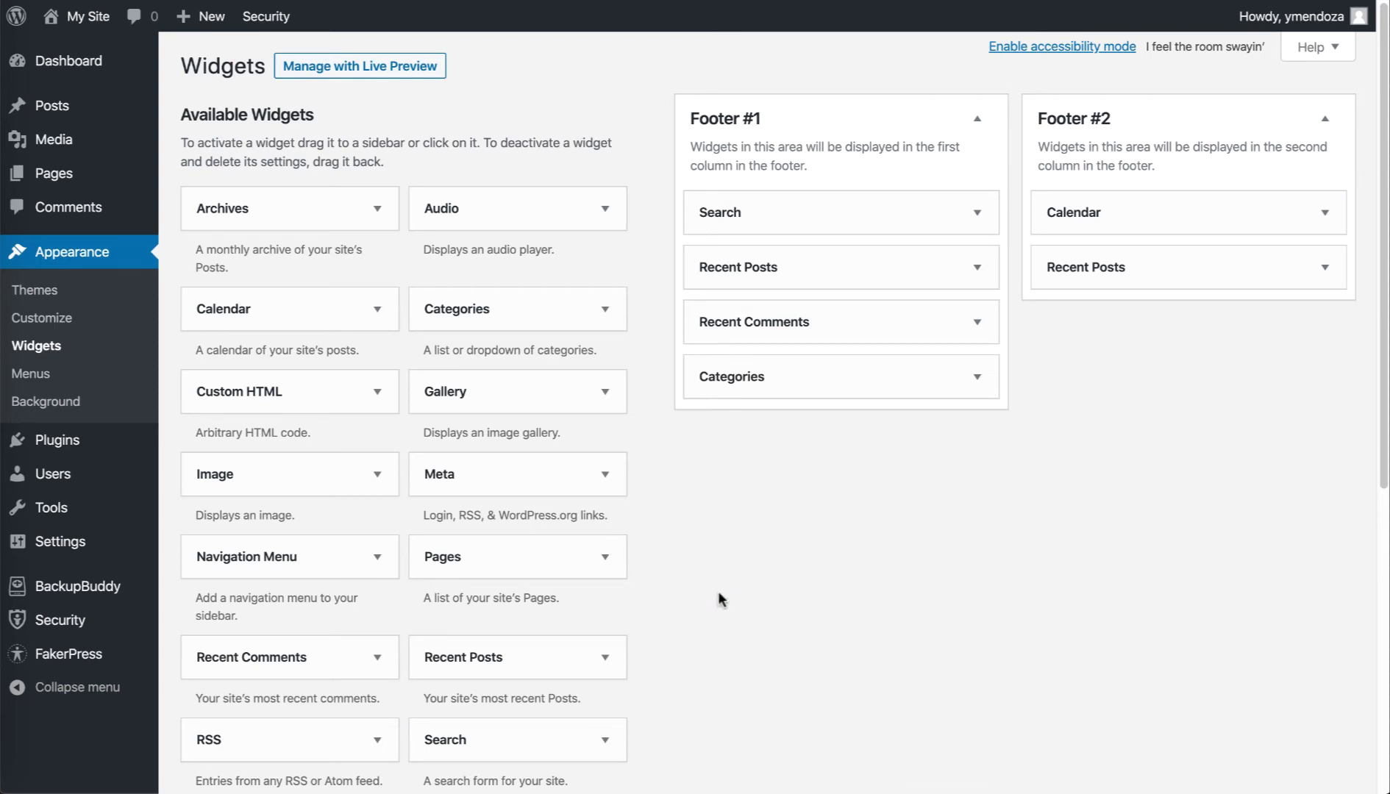
Step: Delete the Recent Posts widget from Footer #1 and add an untitled Meta widget below Recent Posts in Footer #2
click(980, 269)
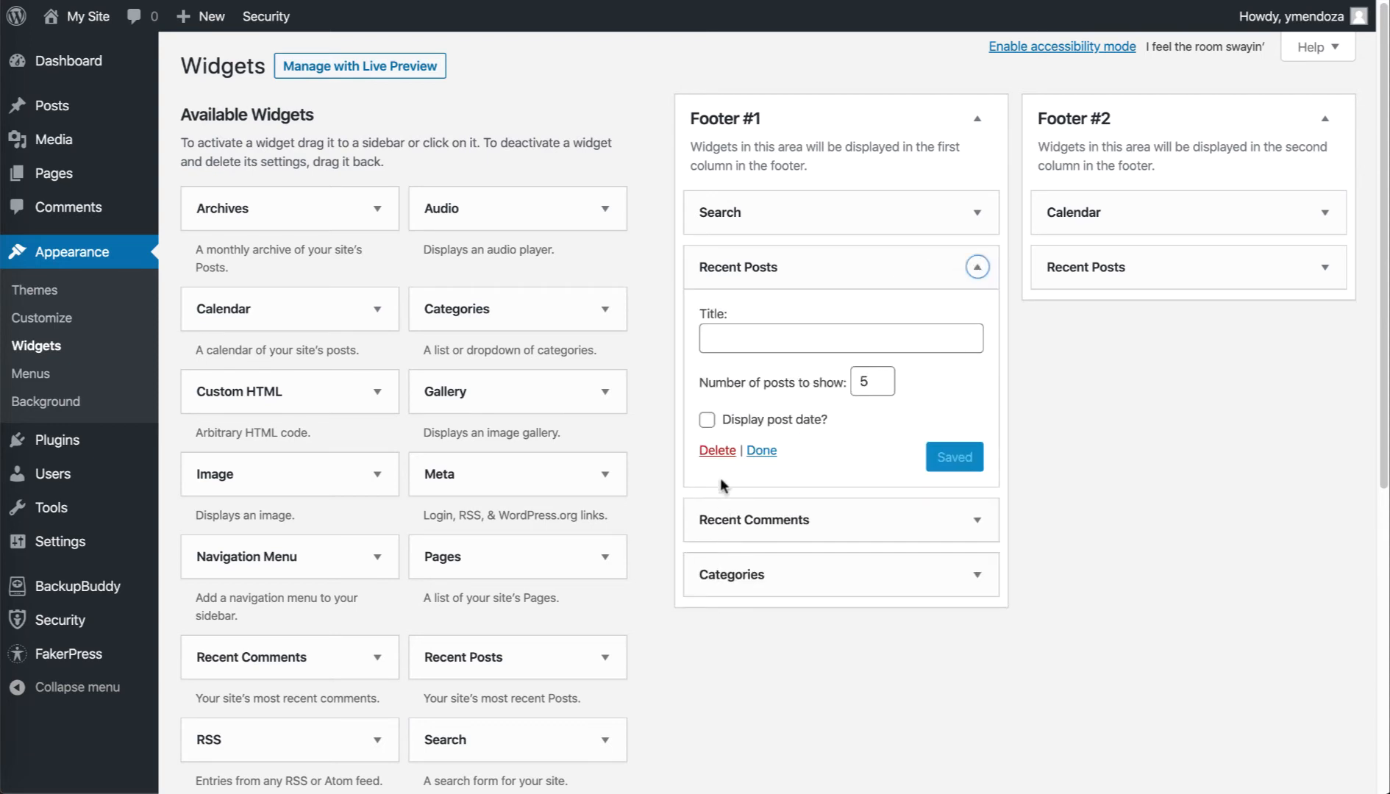
click(718, 452)
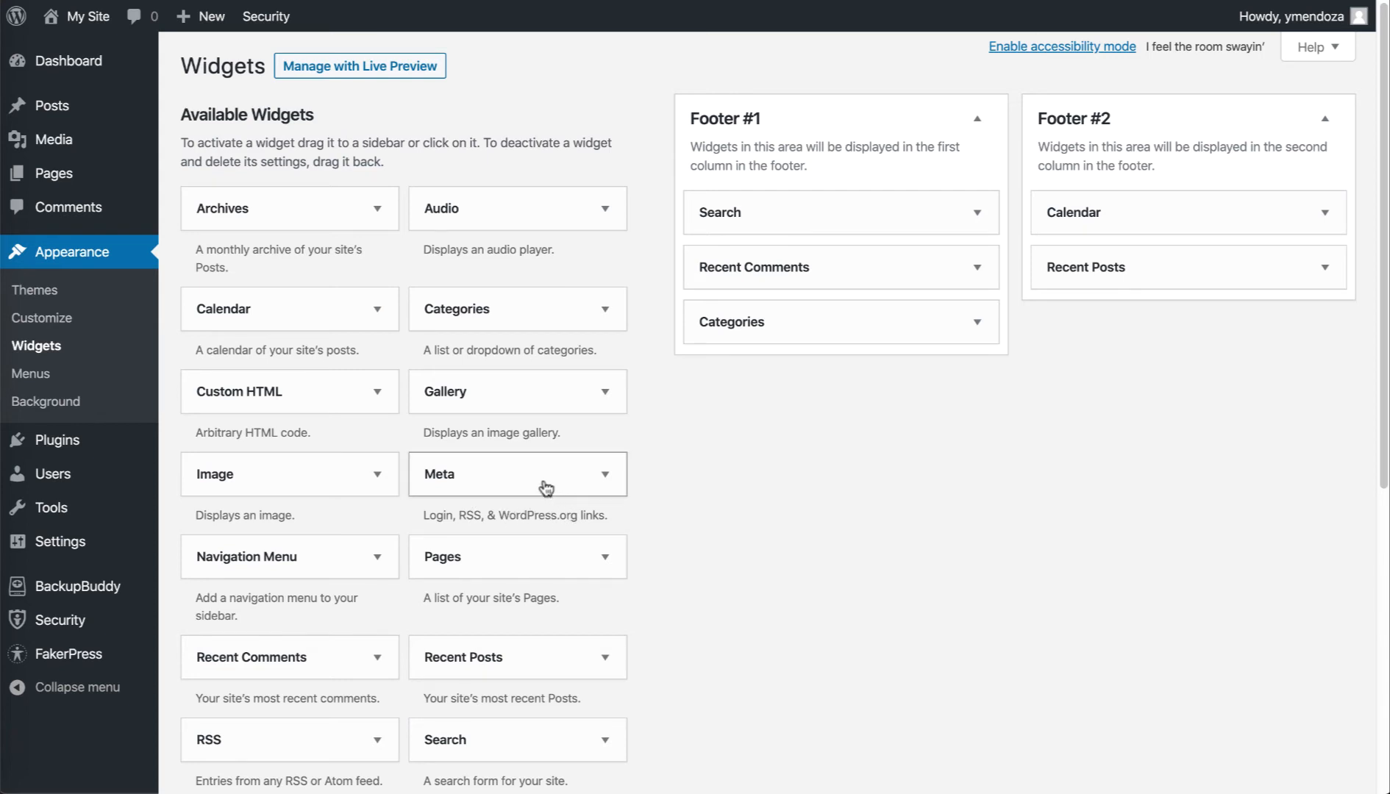
drag(542, 487, 1201, 332)
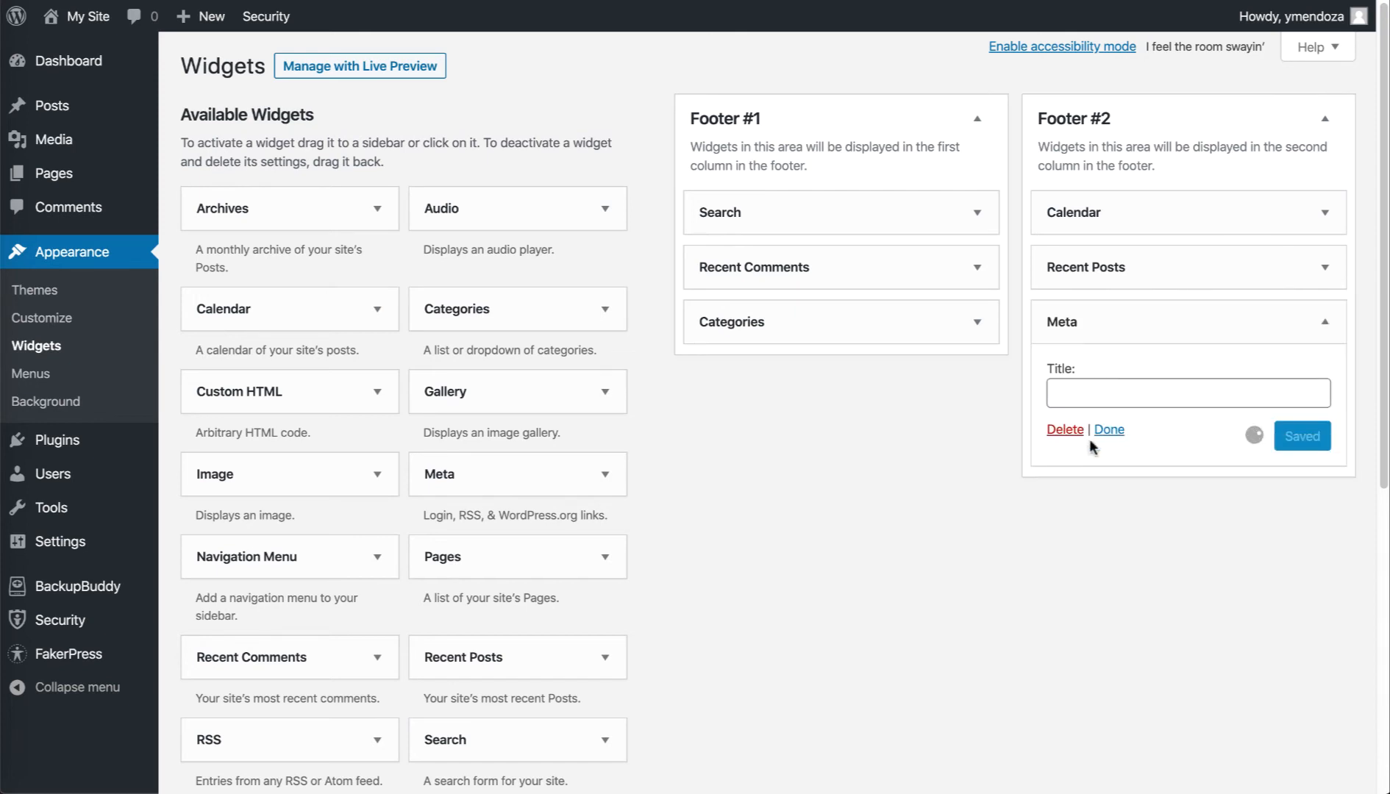
click(1107, 428)
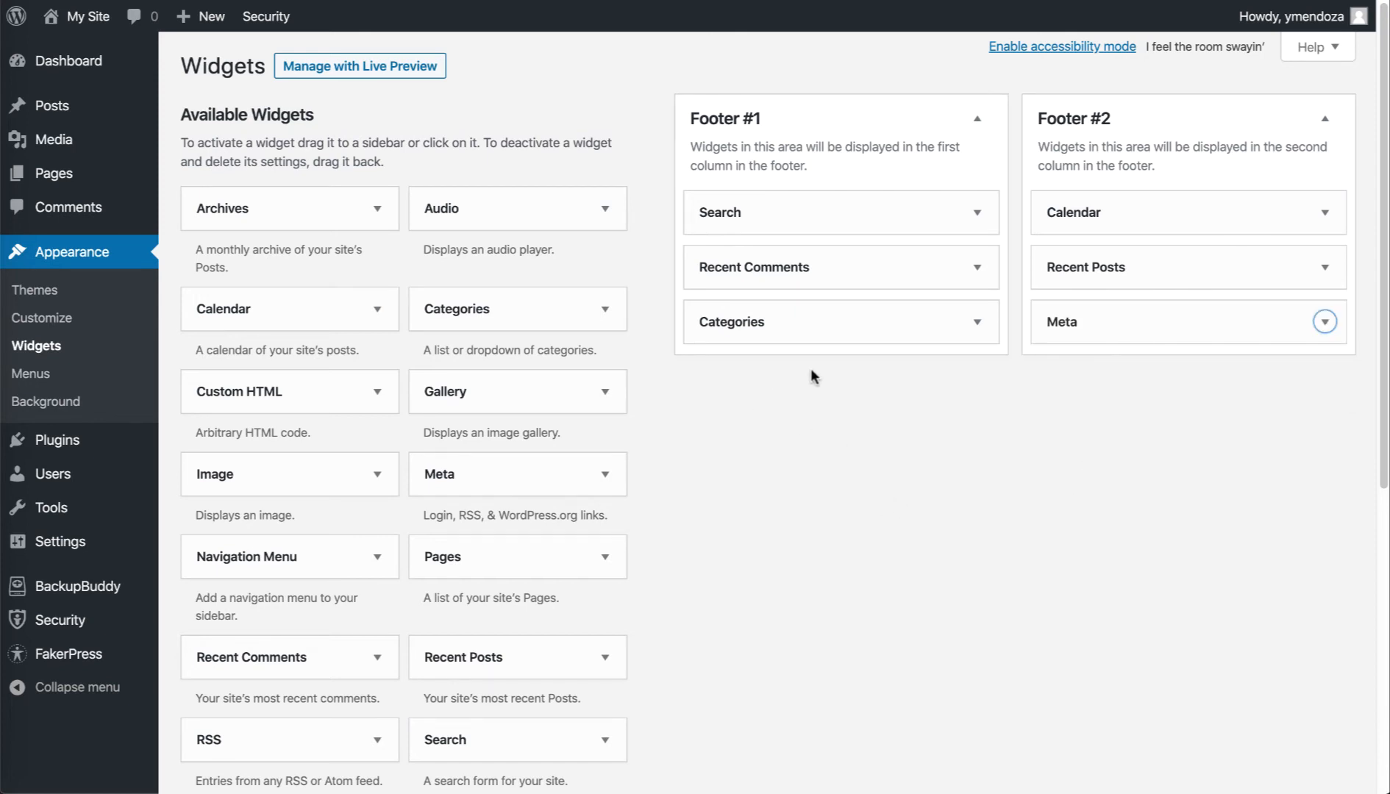
Step: Open the widgets' live preview and compare the Footer #1 widget list with the page's footer
click(342, 72)
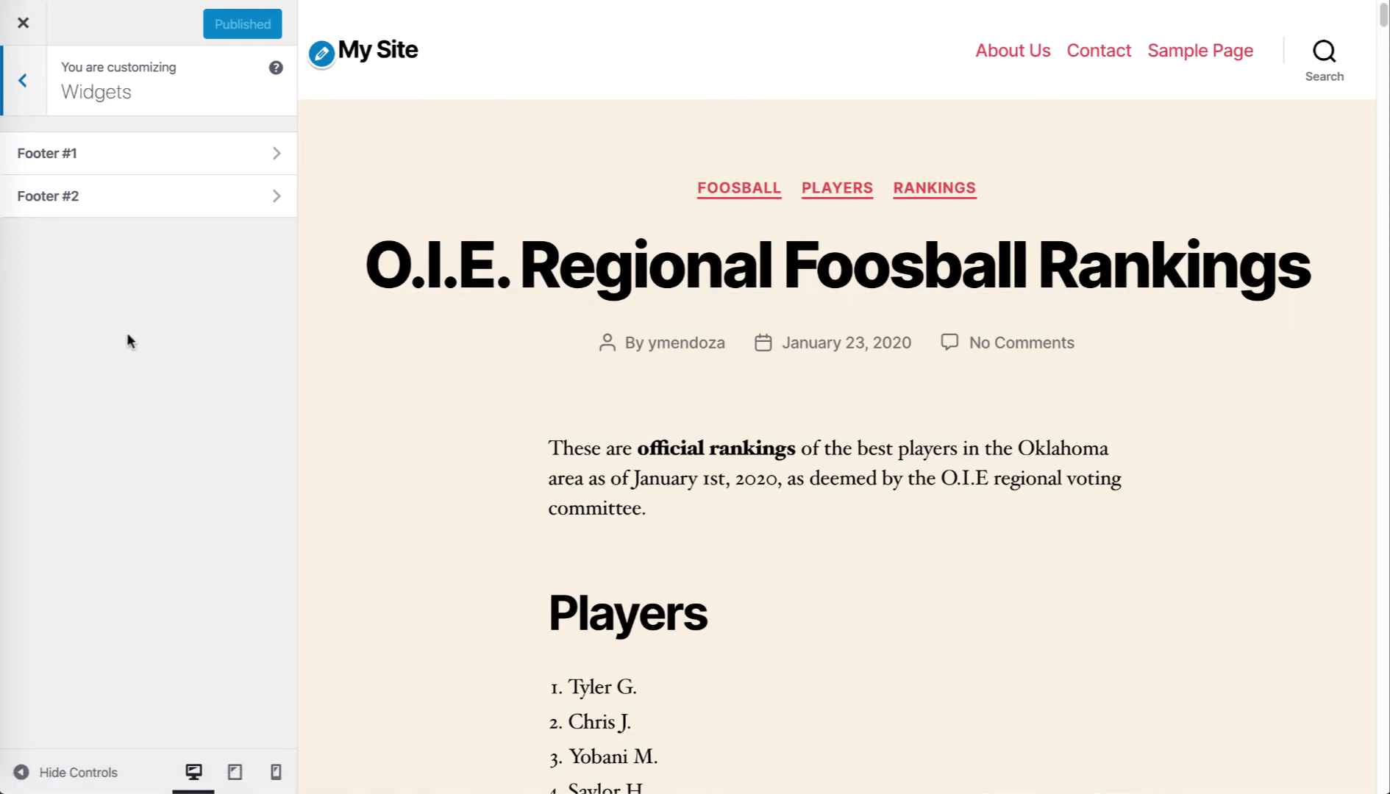
click(283, 153)
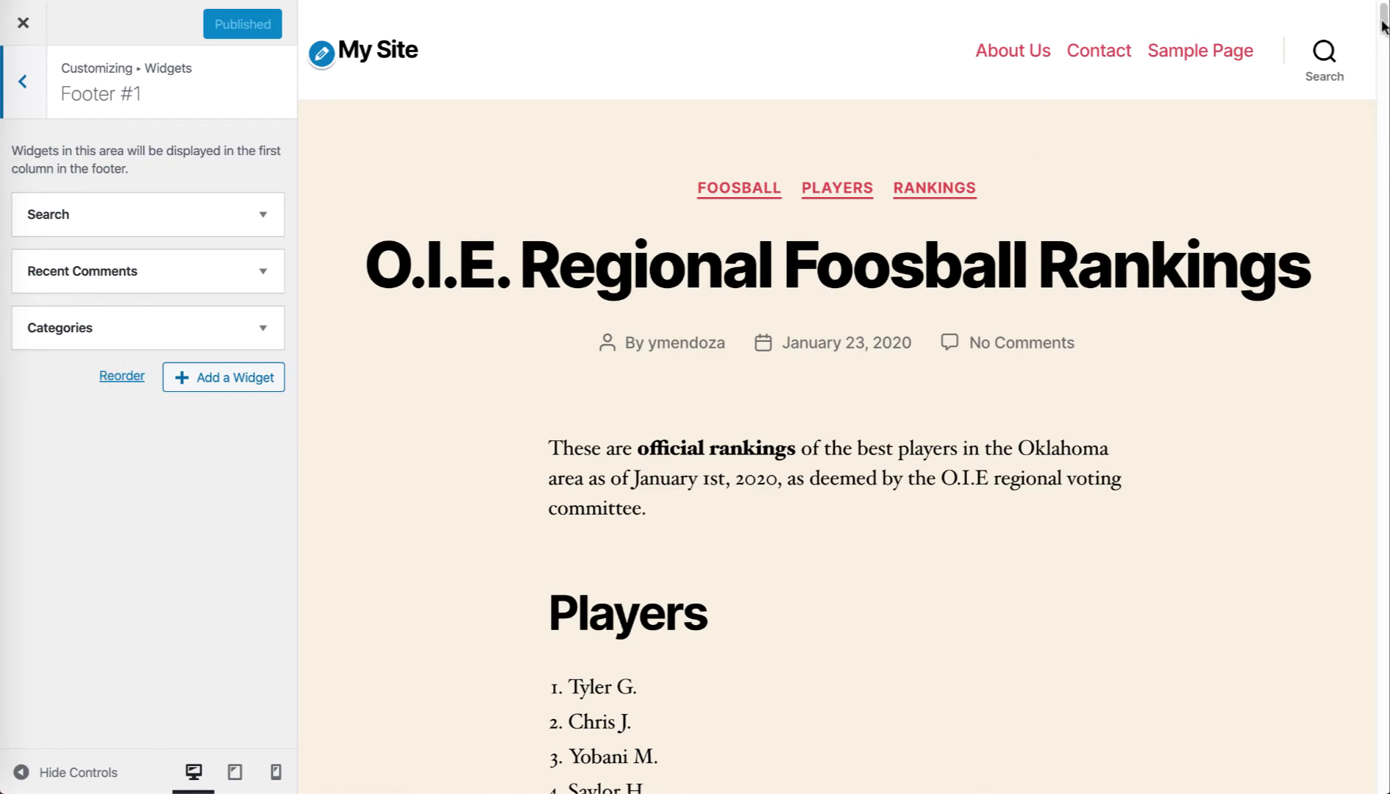
drag(1384, 18, 1383, 765)
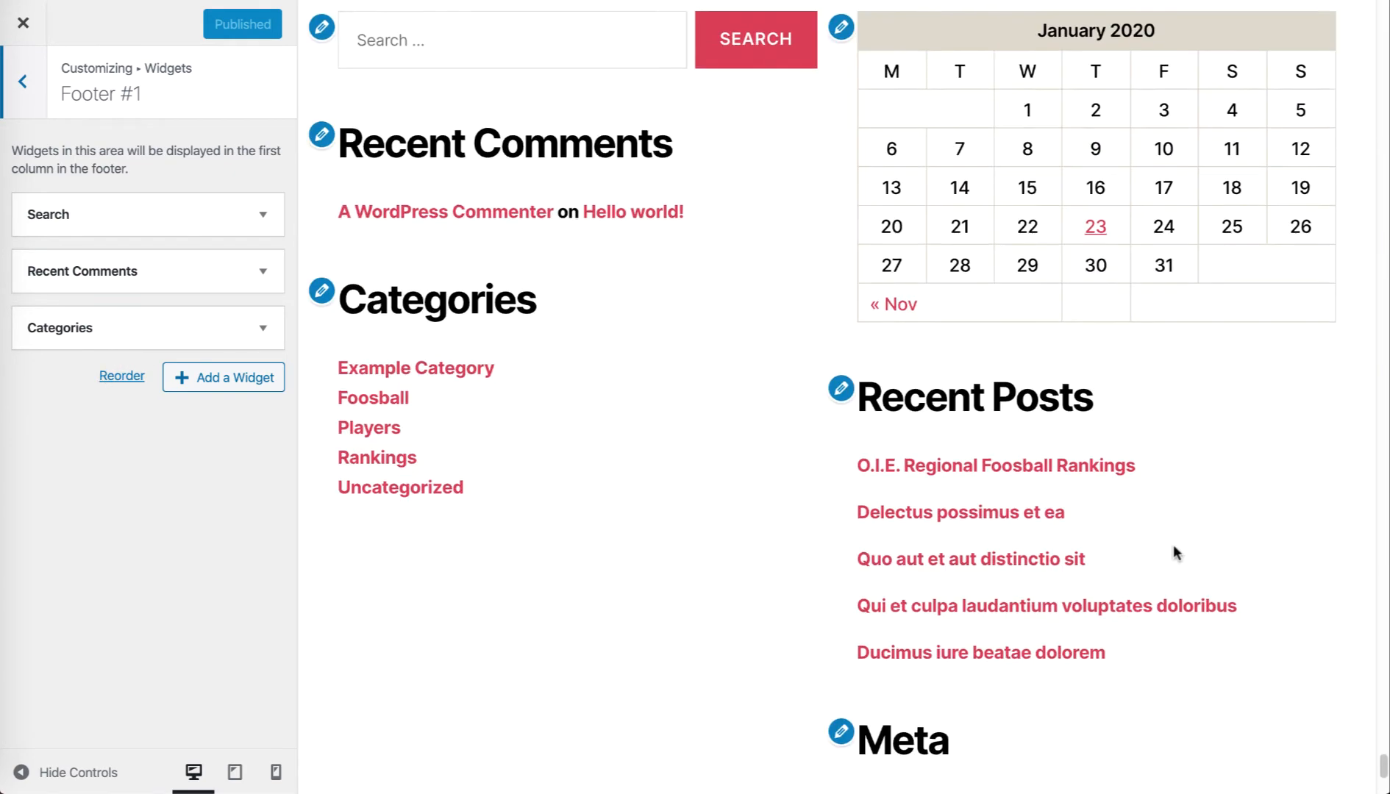
scroll(1172, 544, up, 2)
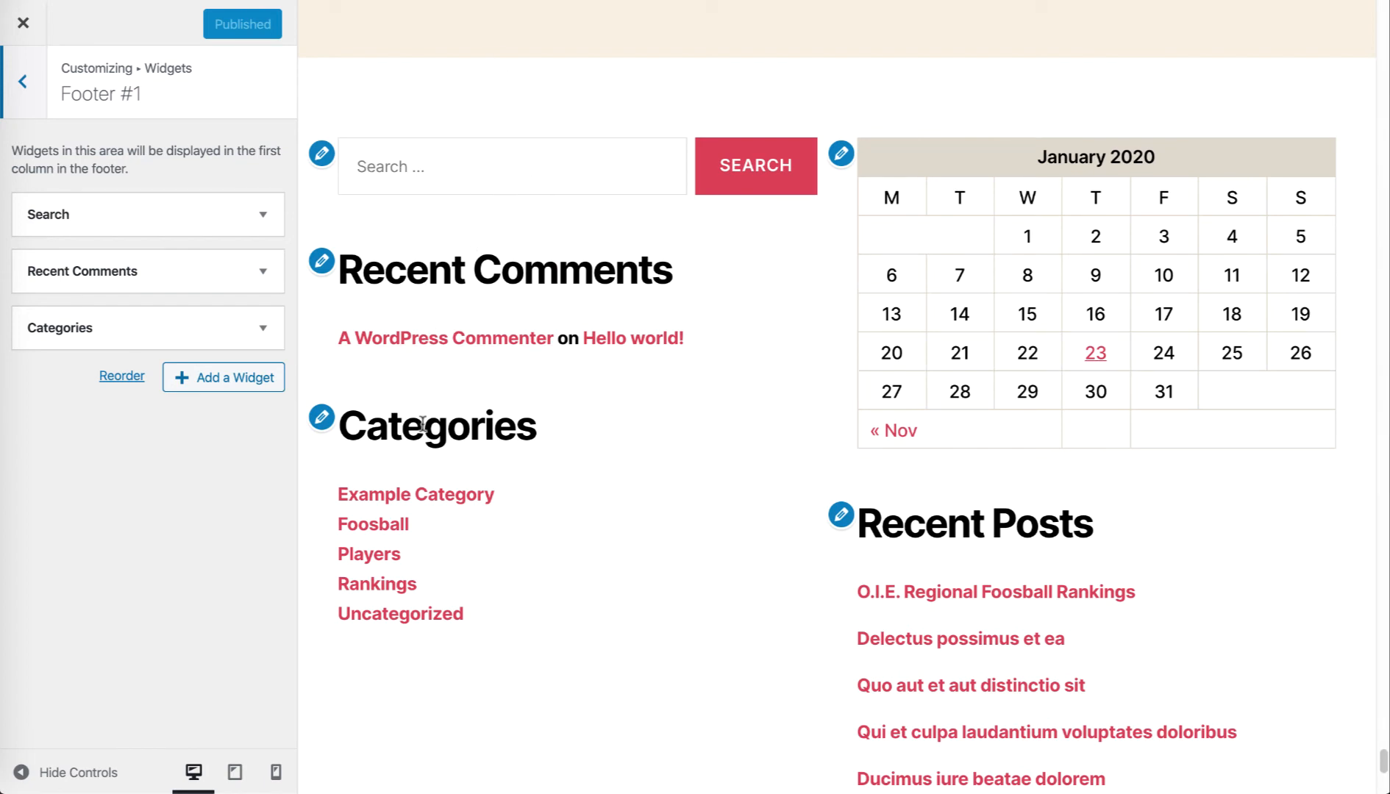
Step: Show the Footer #2 widget list in the live preview and examine its widgets in the second footer column
click(23, 82)
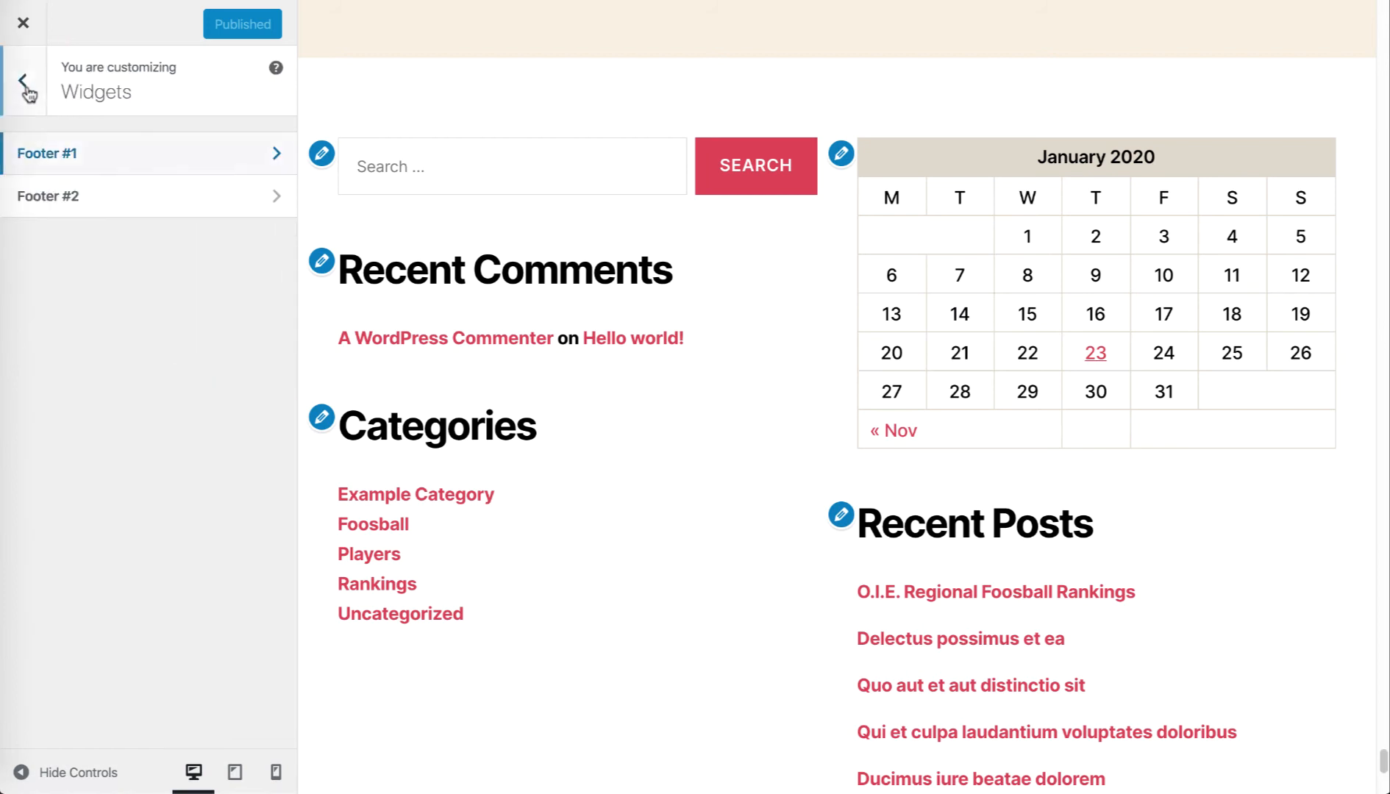
click(117, 200)
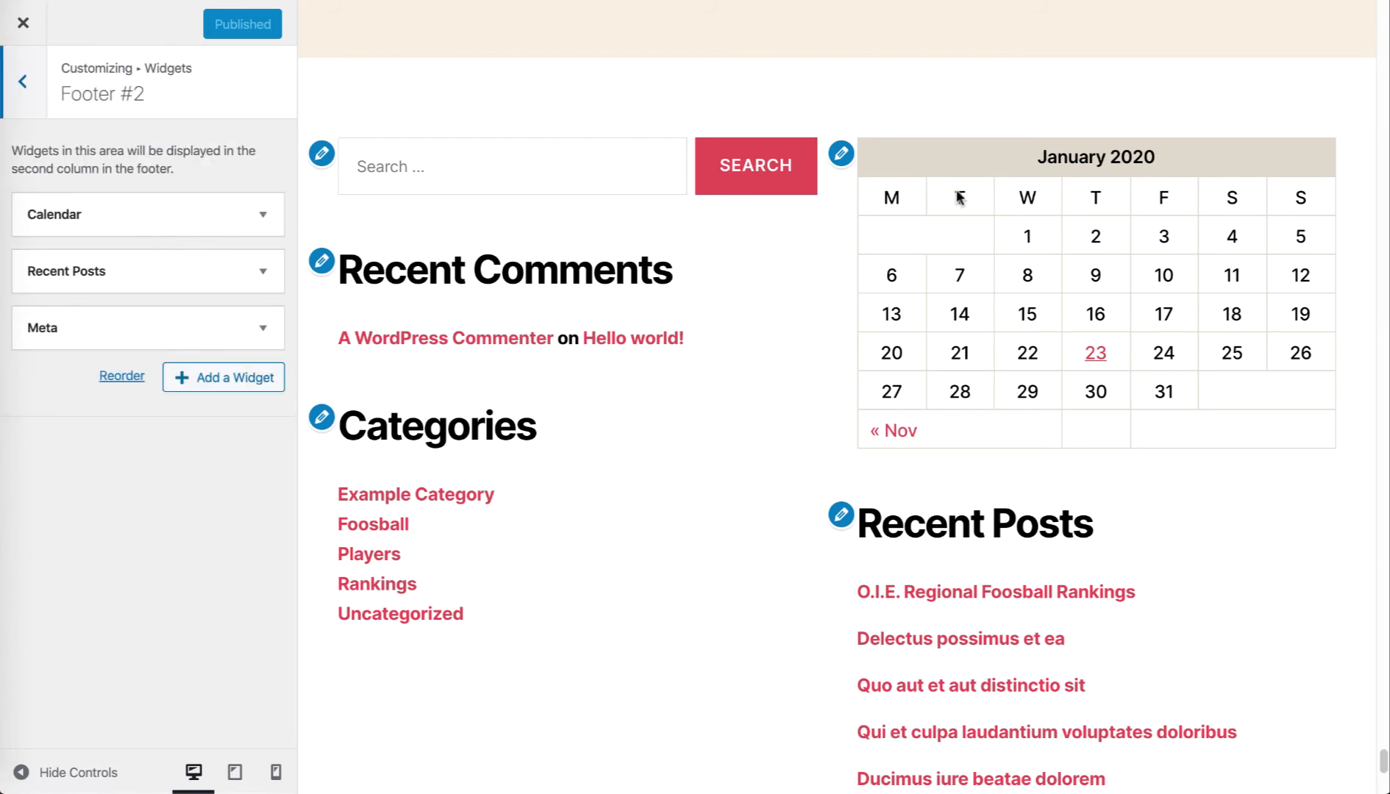
scroll(1111, 250, down, 1)
scroll(1111, 243, down, 3)
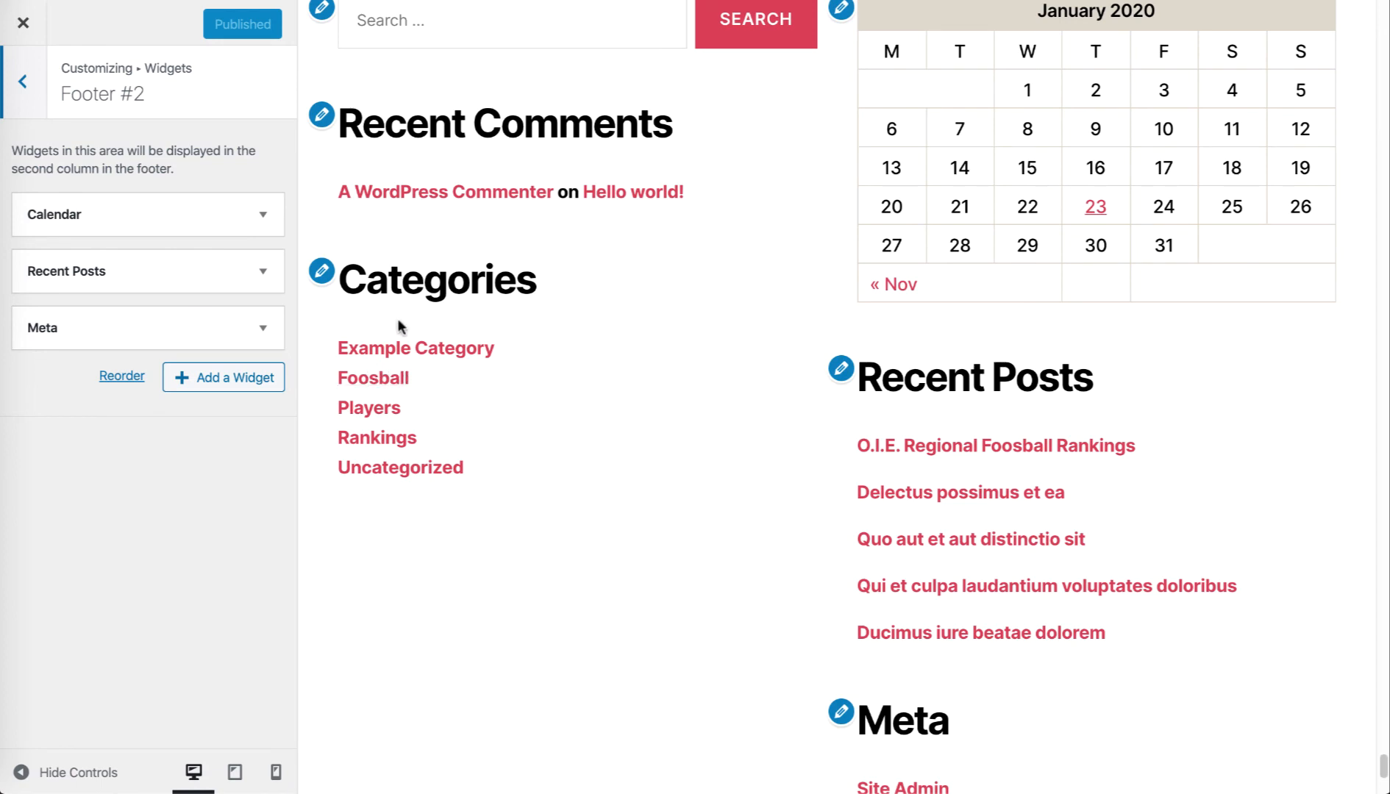
scroll(1048, 453, down, 5)
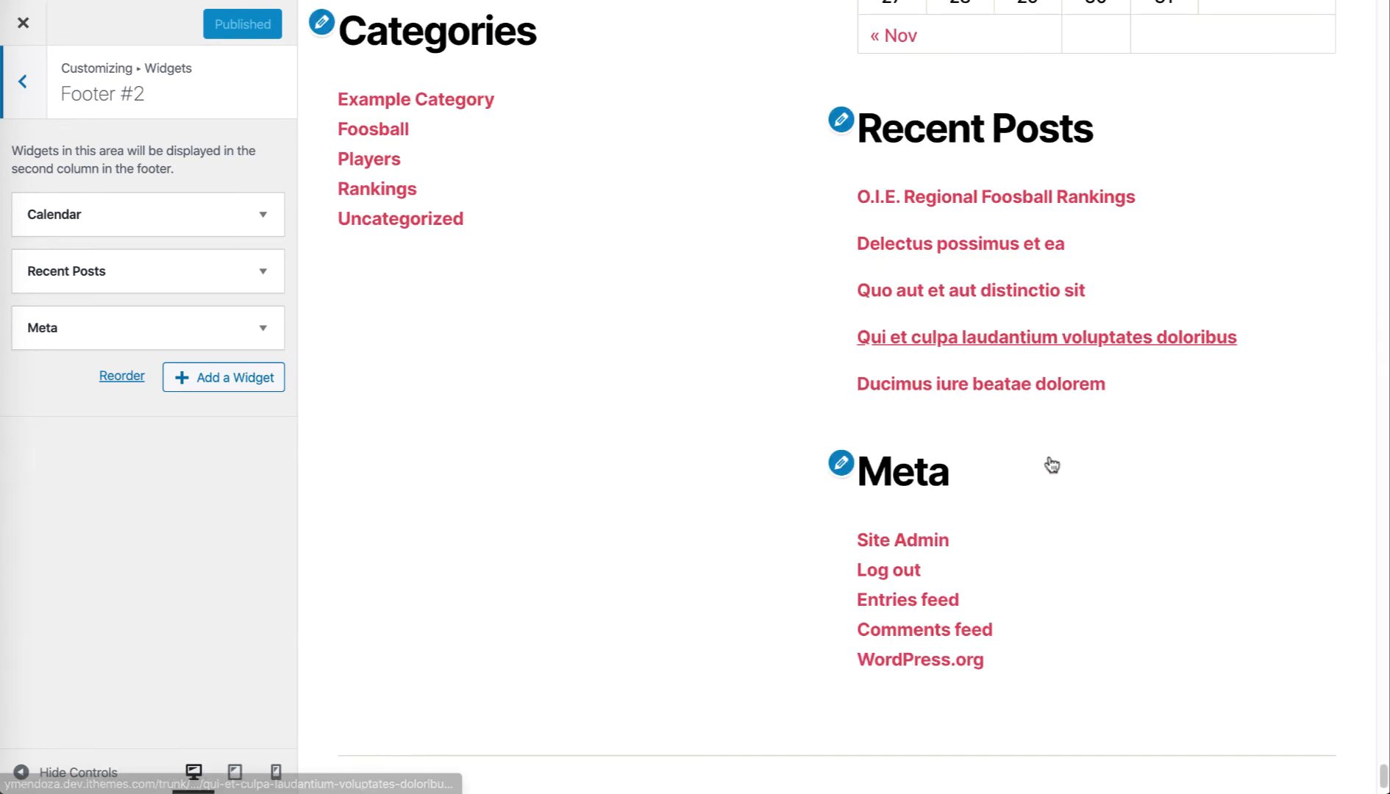
scroll(944, 609, down, 2)
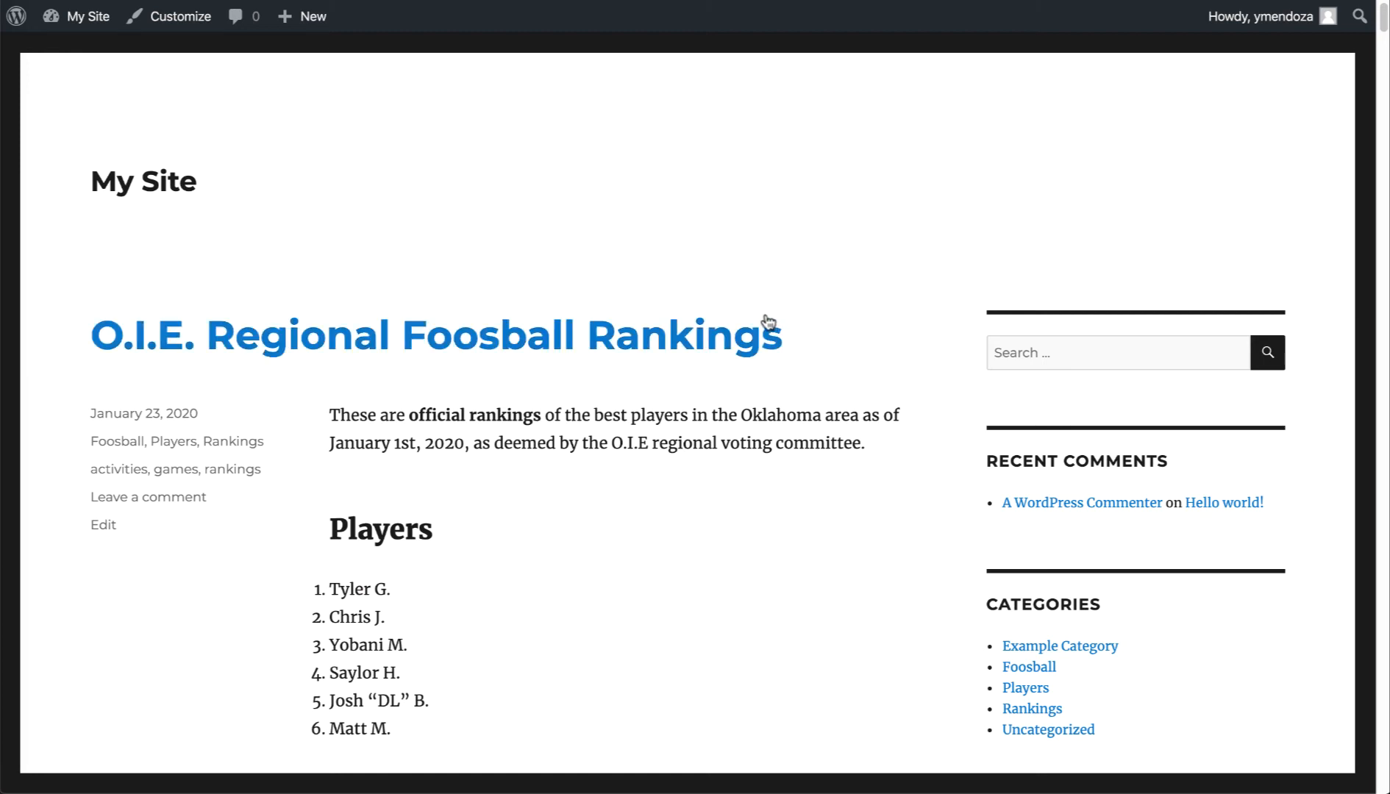
Step: Examine how the widgets are laid out in the sidebar of the site's front page
scroll(821, 321, down, 5)
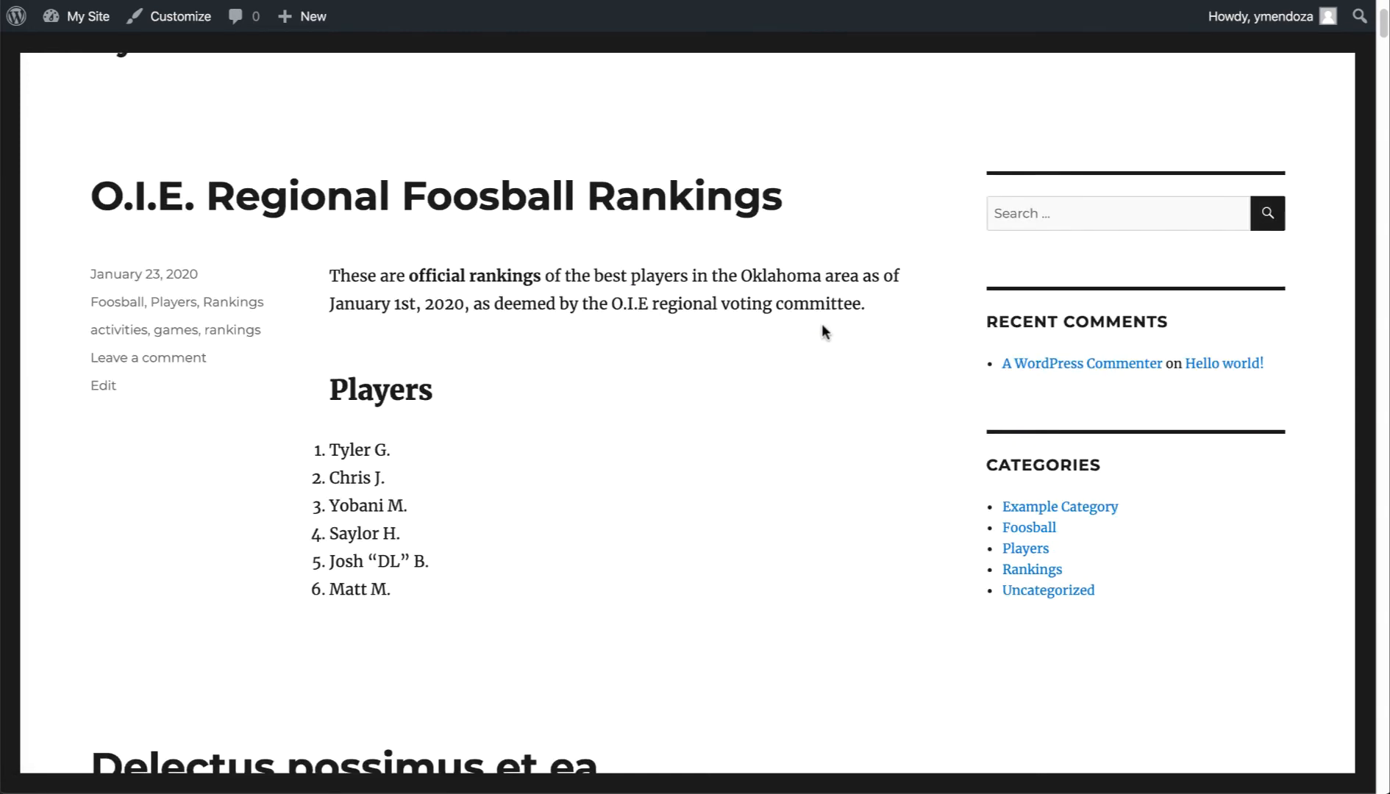
scroll(1262, 303, up, 2)
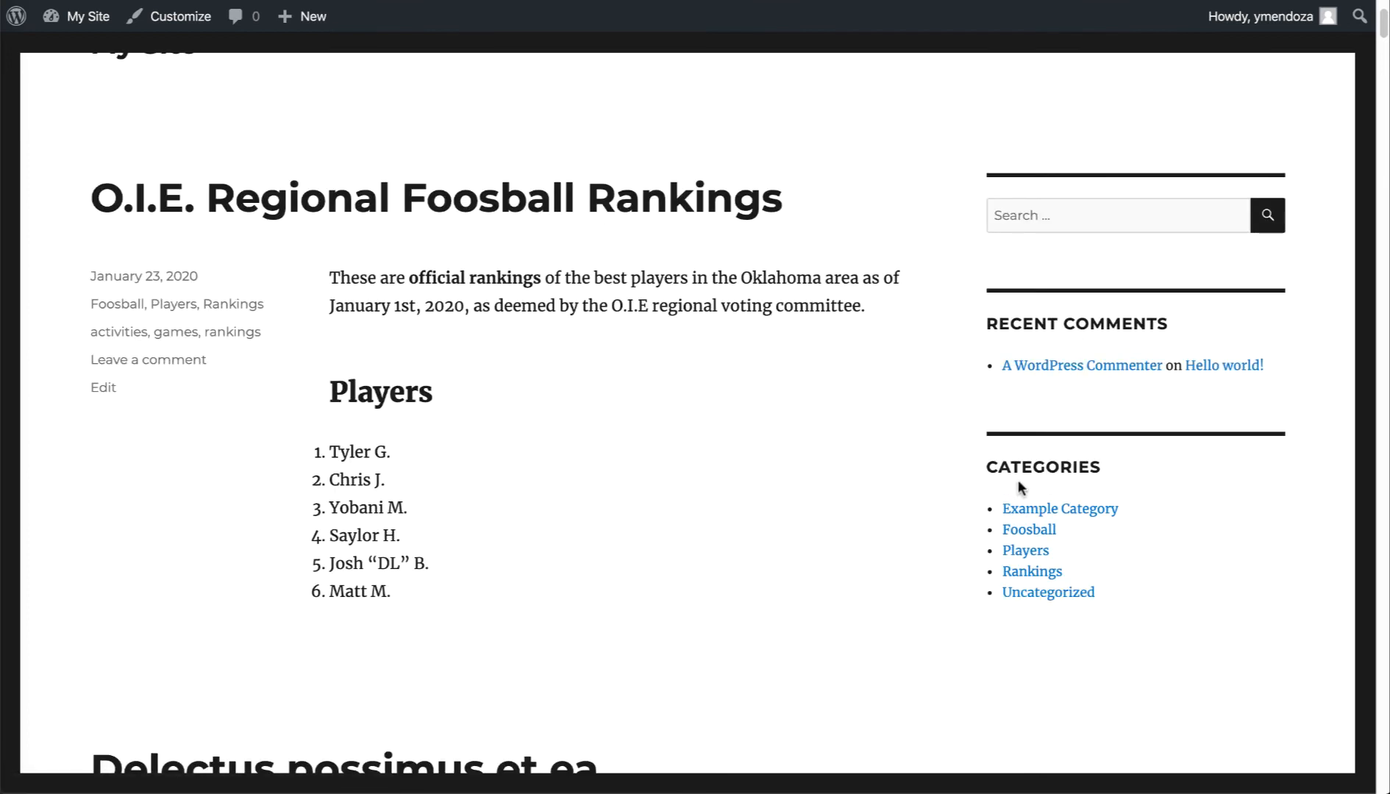
scroll(1017, 480, up, 2)
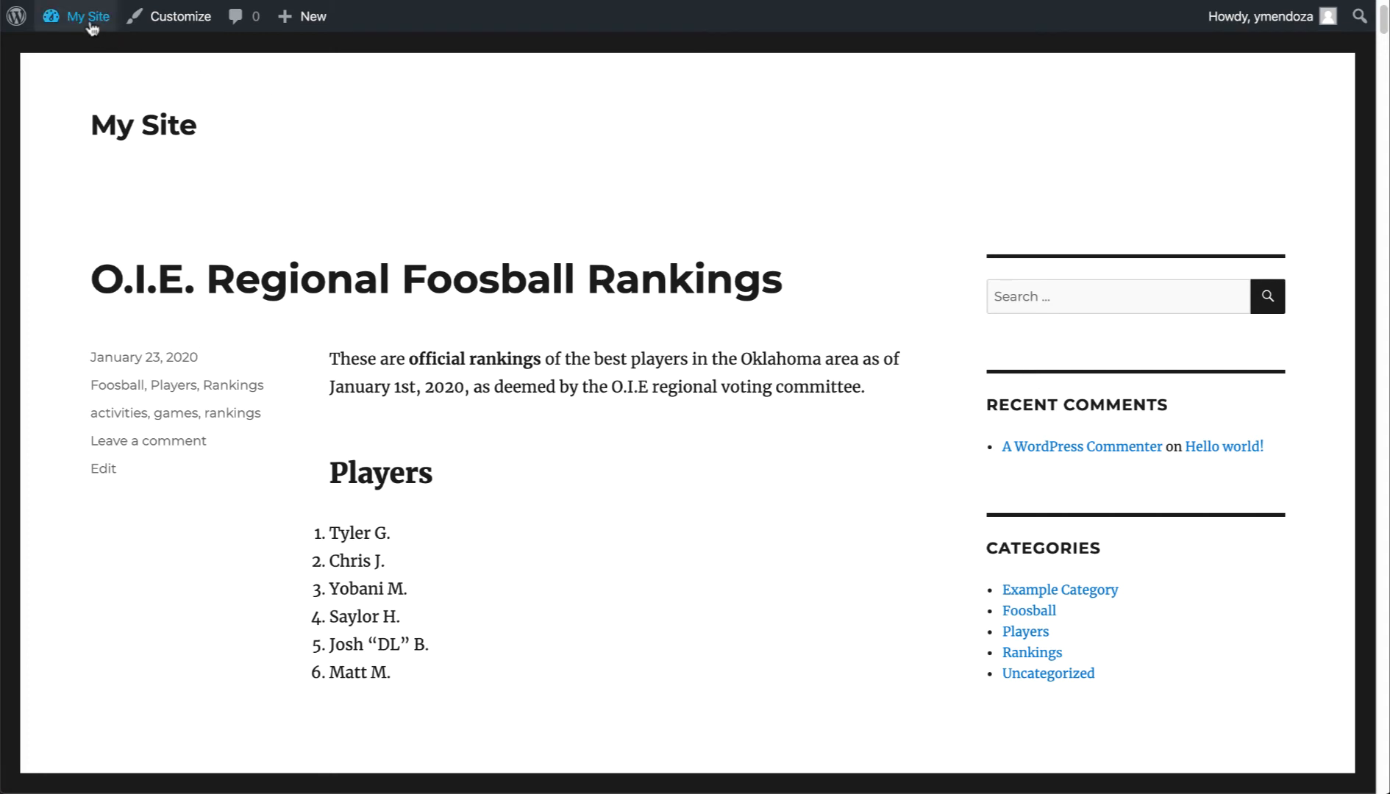
Step: Open the Widgets management page and expand the Content Bottom 1 area to view its widgets
mouse_move(87, 23)
click(84, 103)
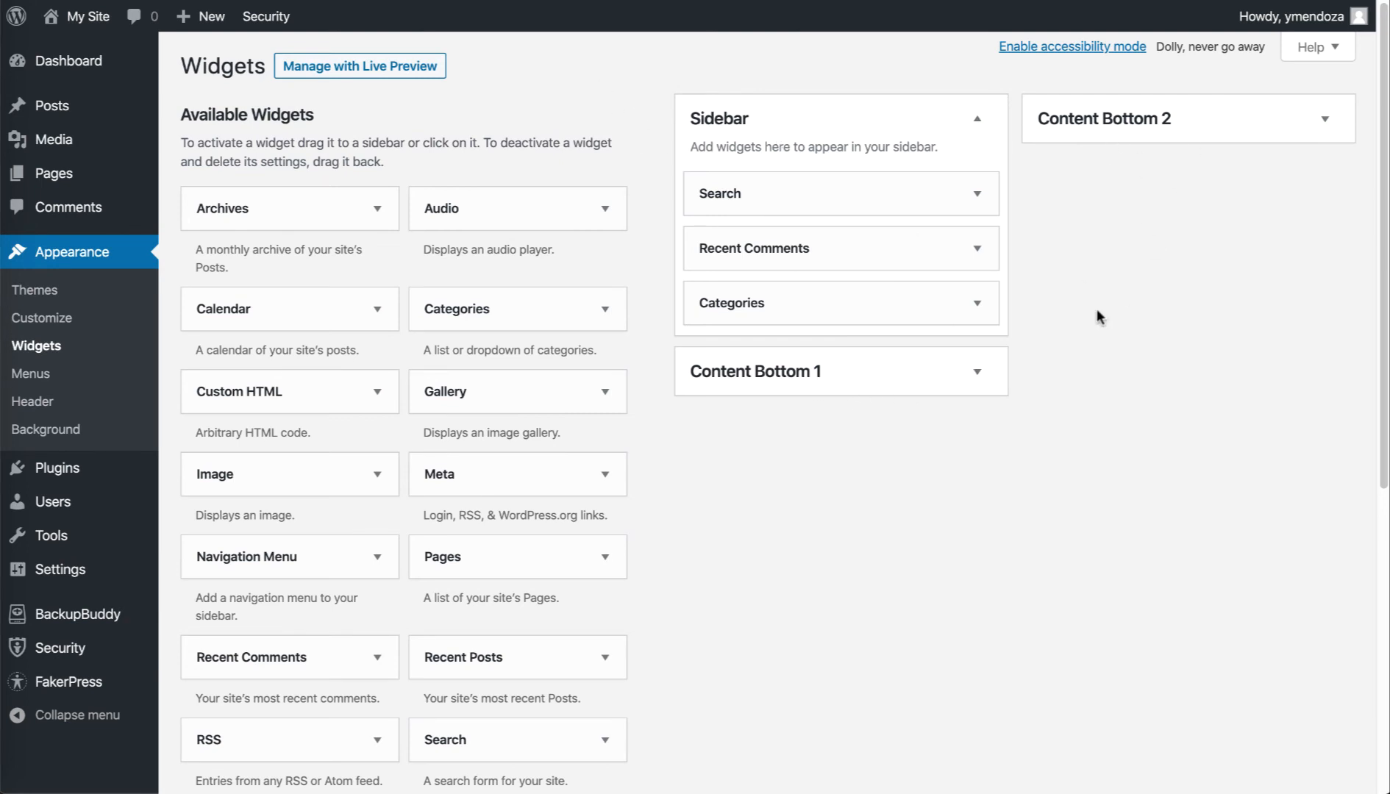
click(695, 384)
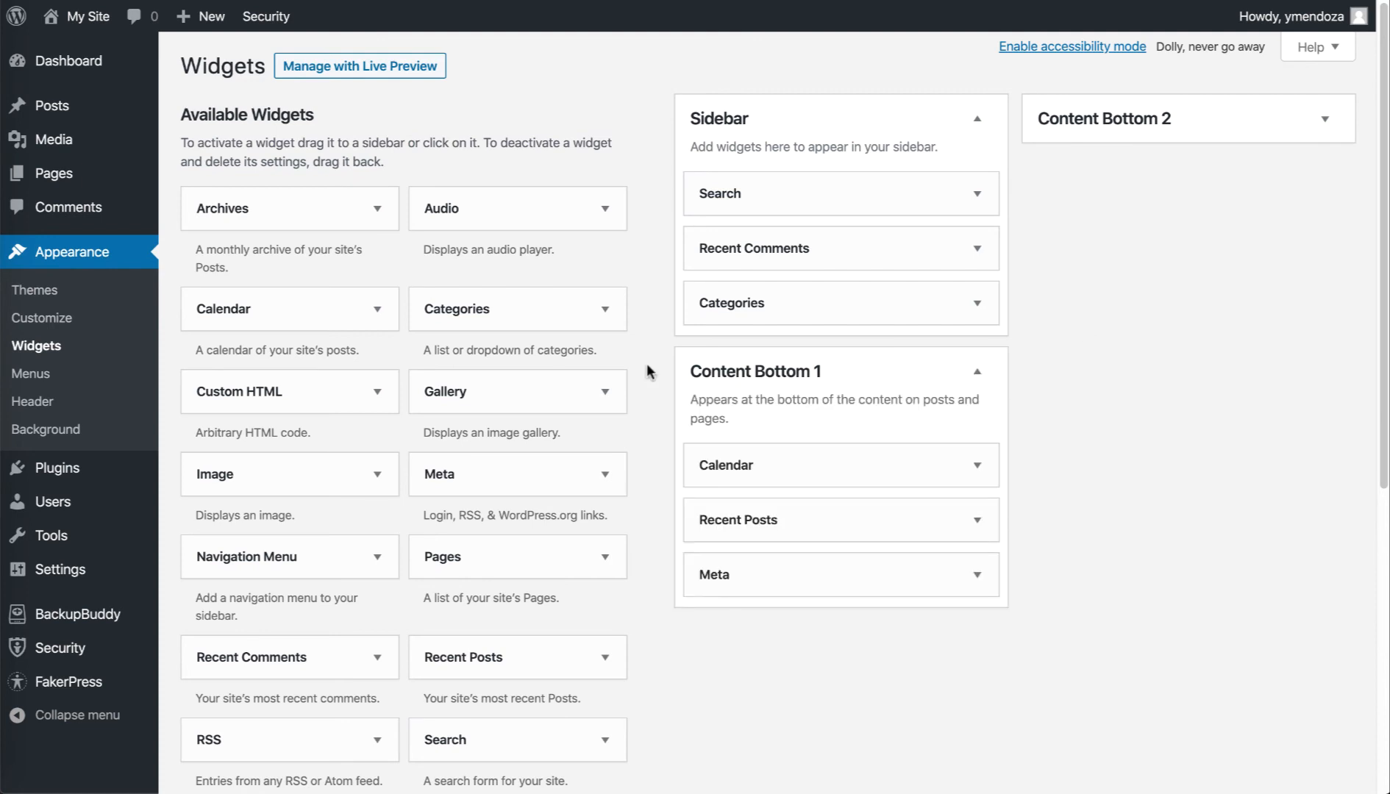
scroll(646, 382, down, 1)
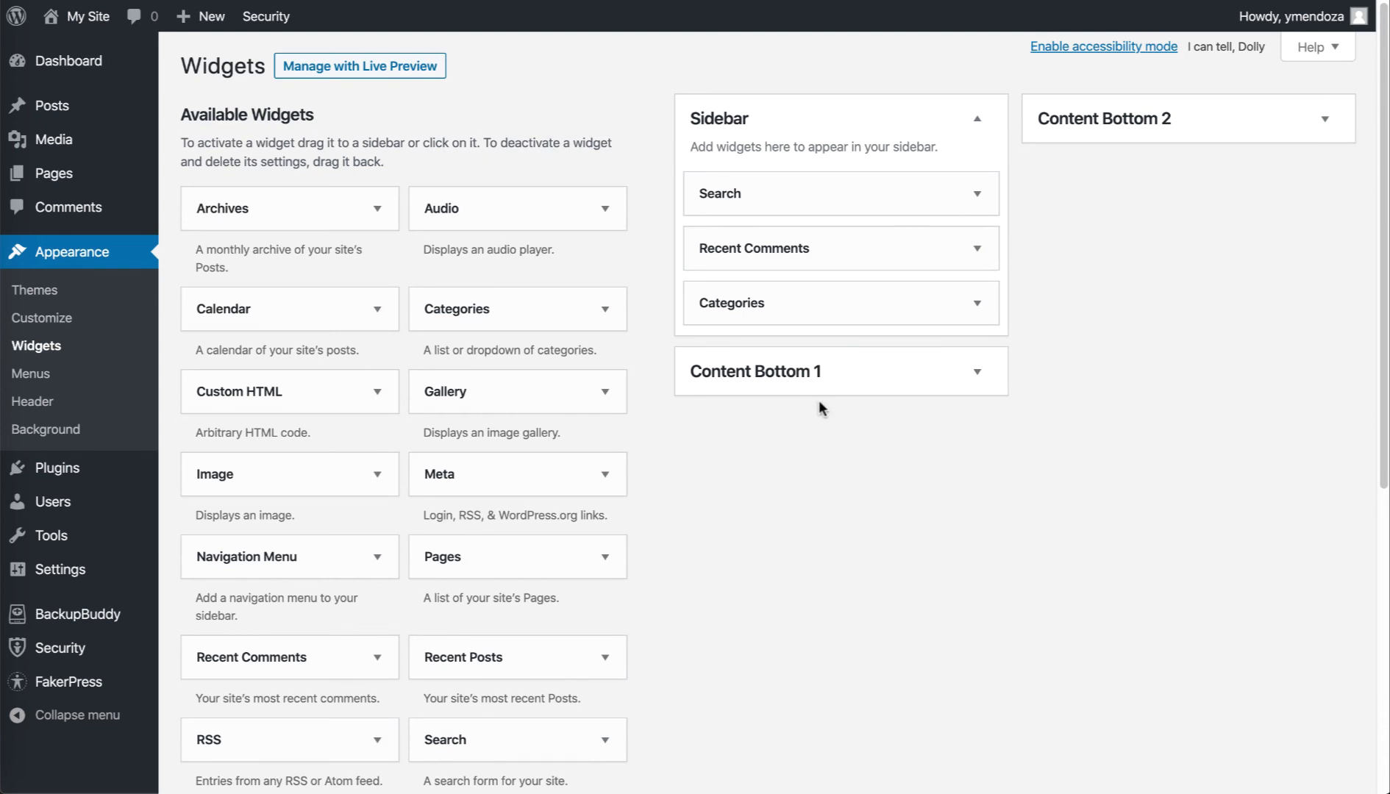
click(980, 376)
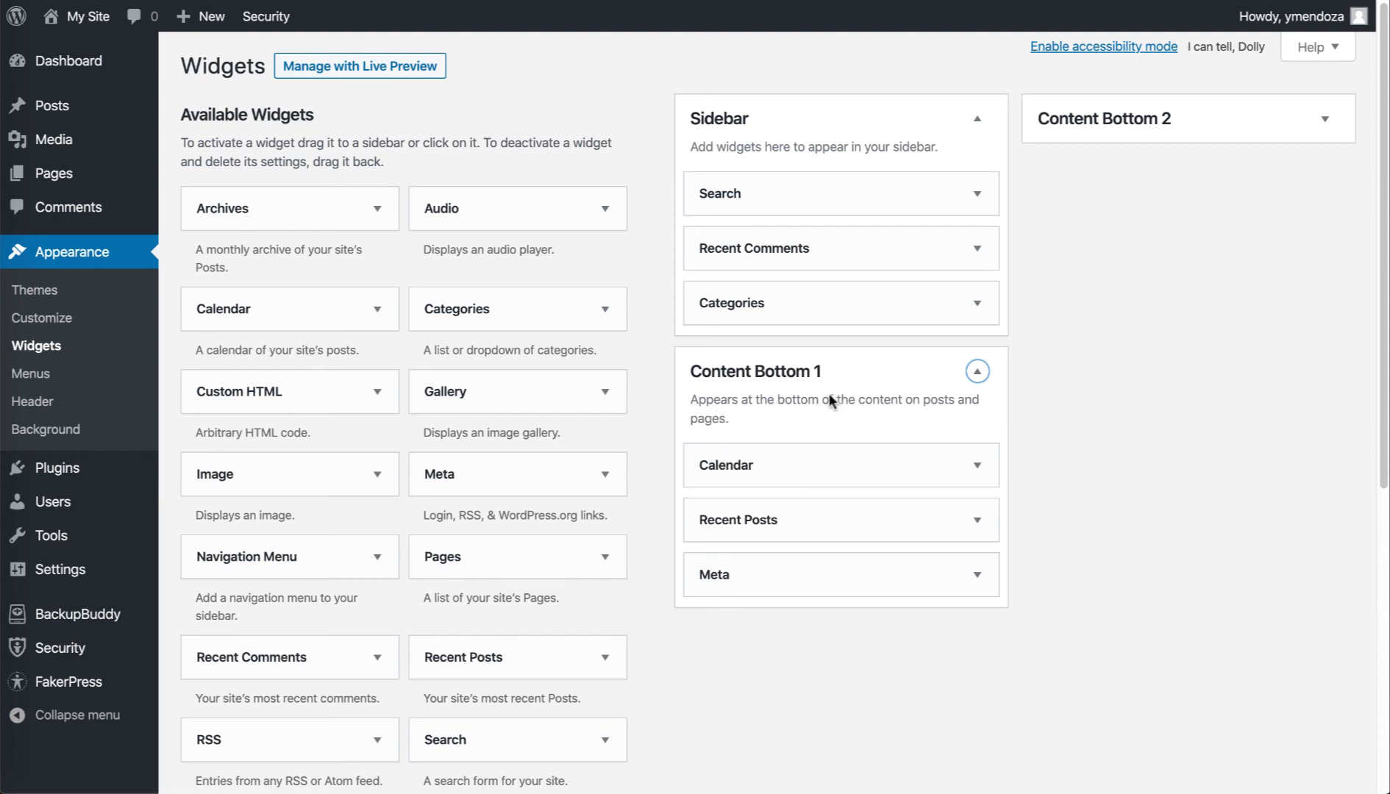
Step: Open the widgets' live preview and examine where the sidebar widgets appear alongside the posts on the front page
click(392, 72)
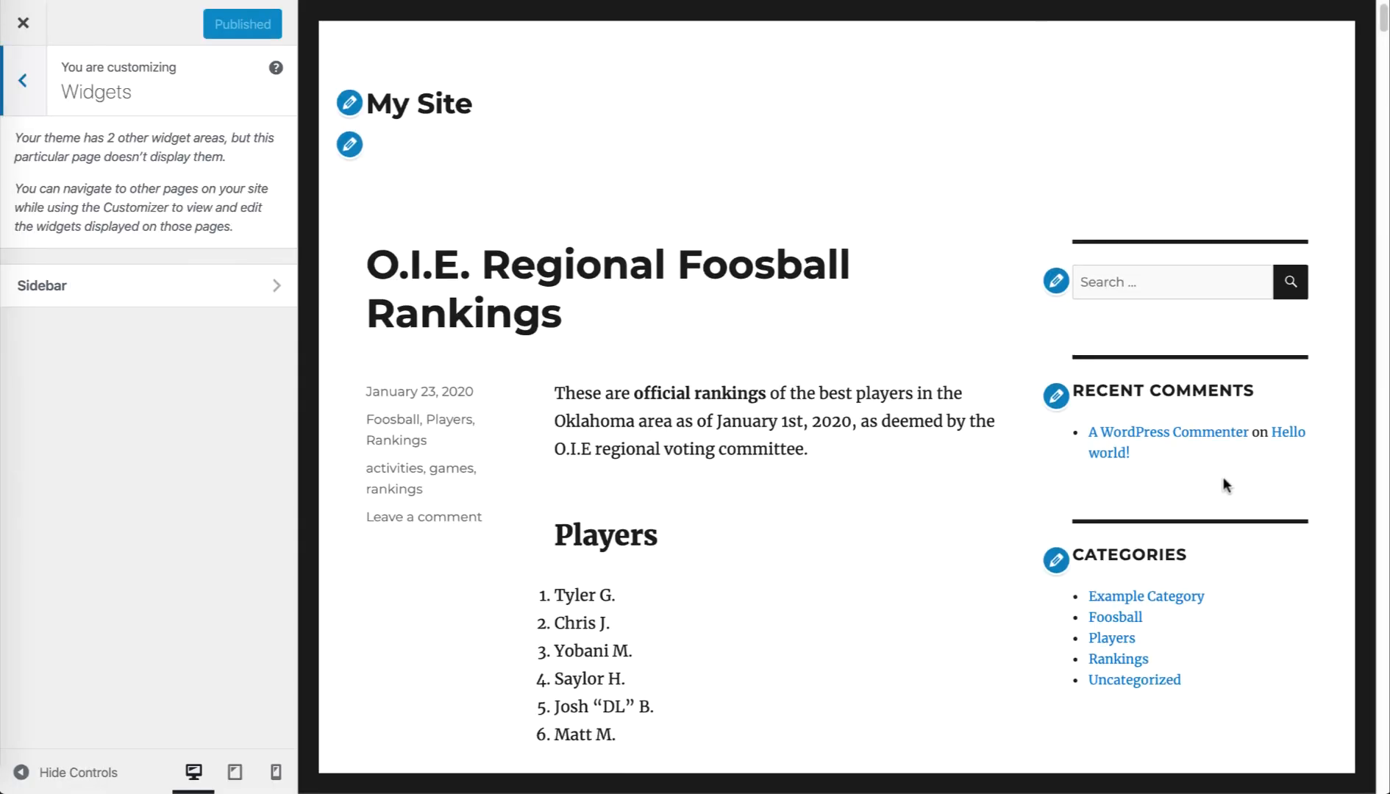
scroll(1212, 515, down, 2)
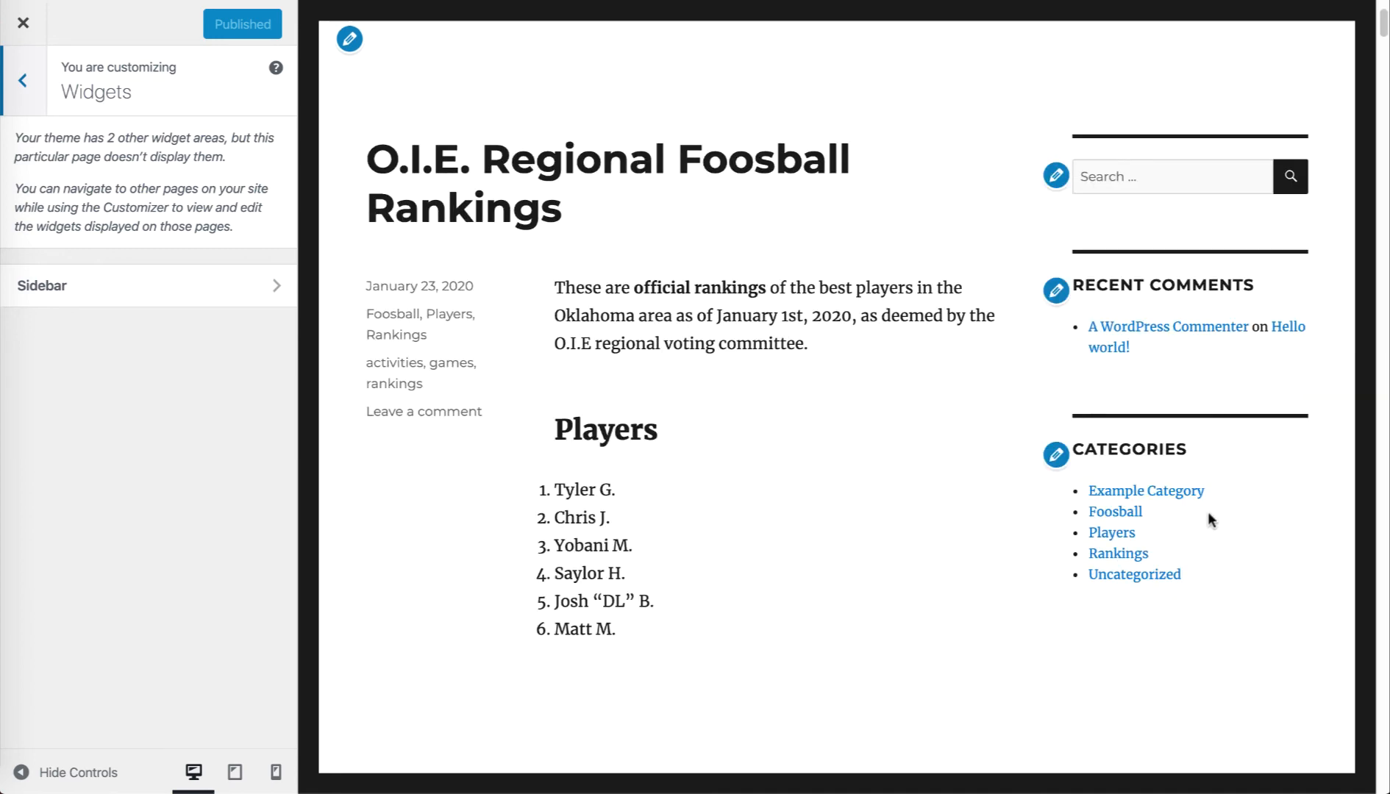
scroll(1208, 513, down, 1)
scroll(1081, 523, down, 5)
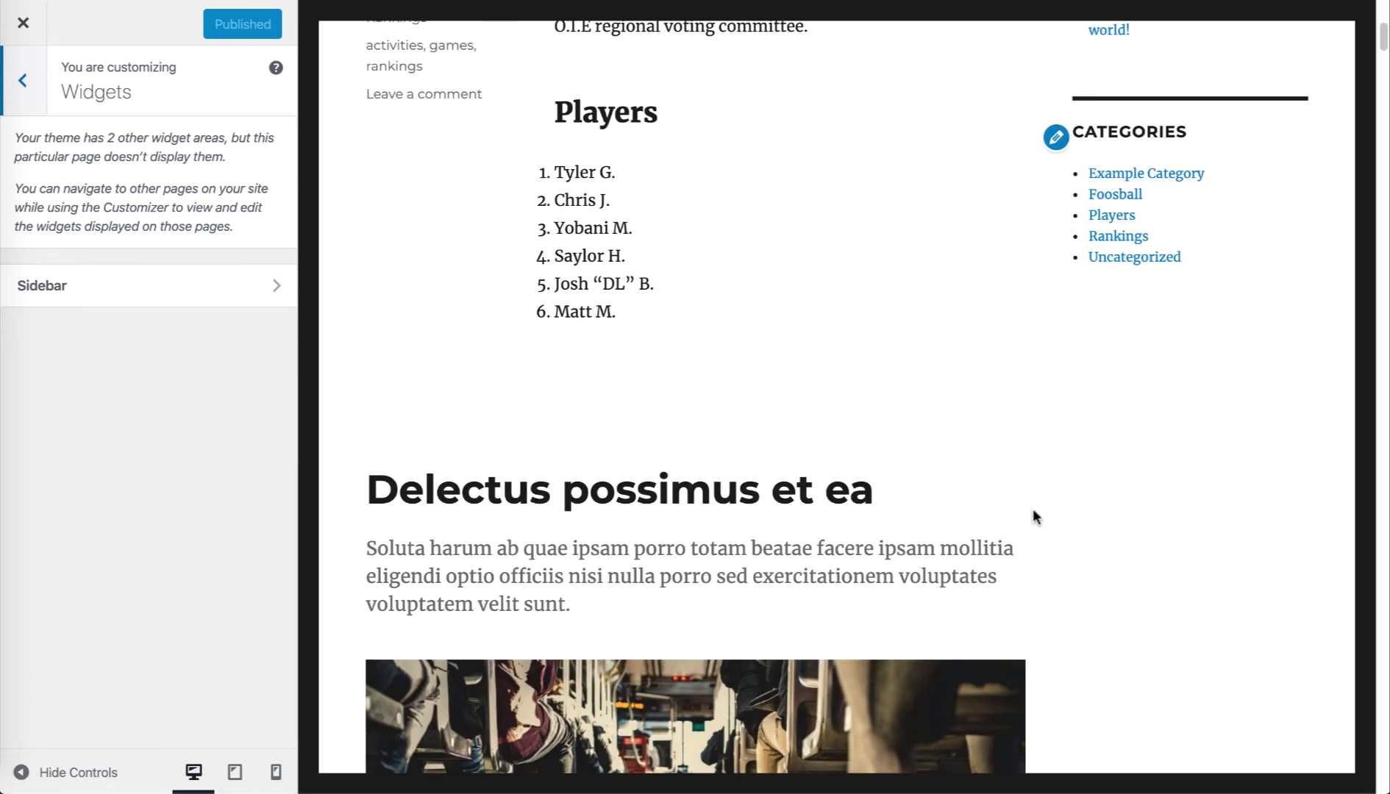
scroll(1032, 512, down, 20)
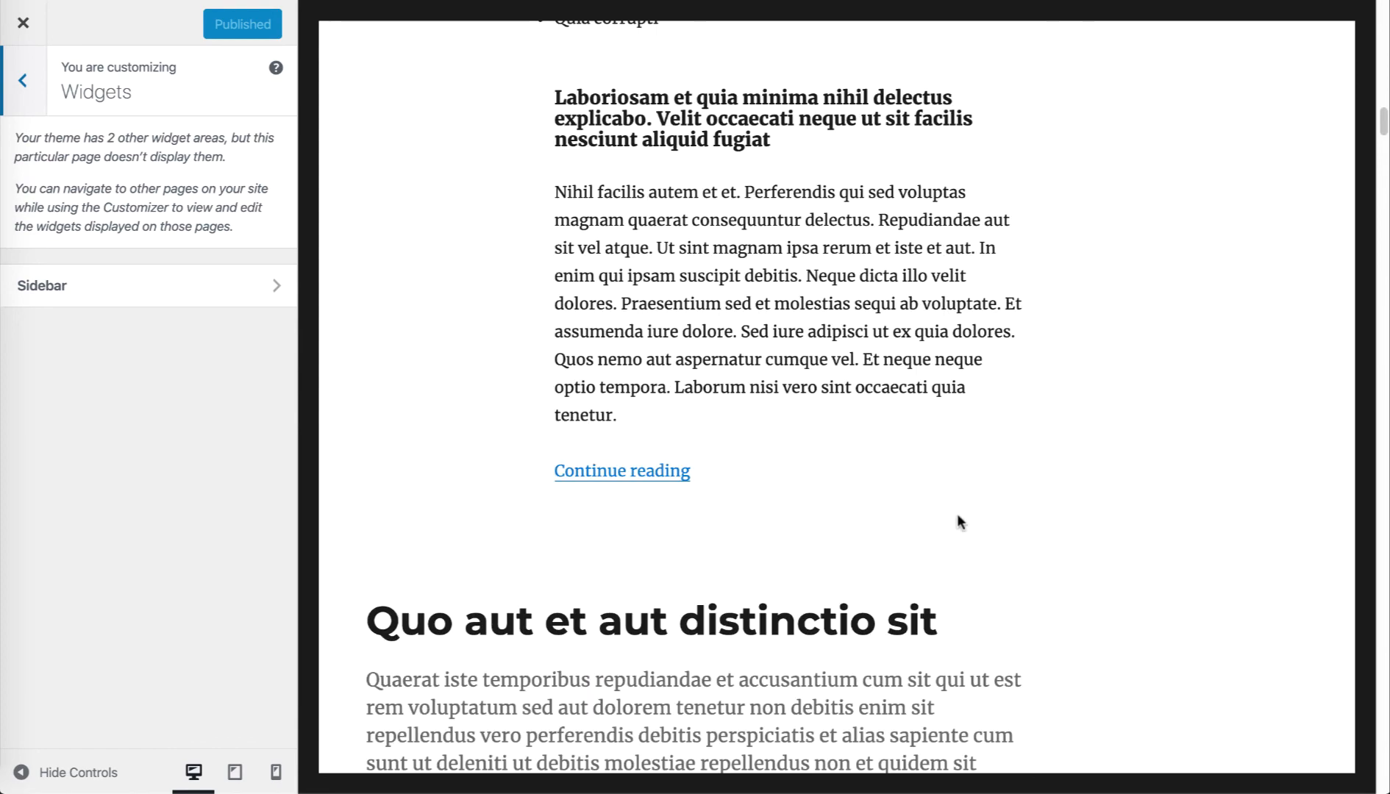
Step: Open the full post "Delectus possimus et ea" in the preview and examine the Content Bottom widget areas below its content
click(661, 471)
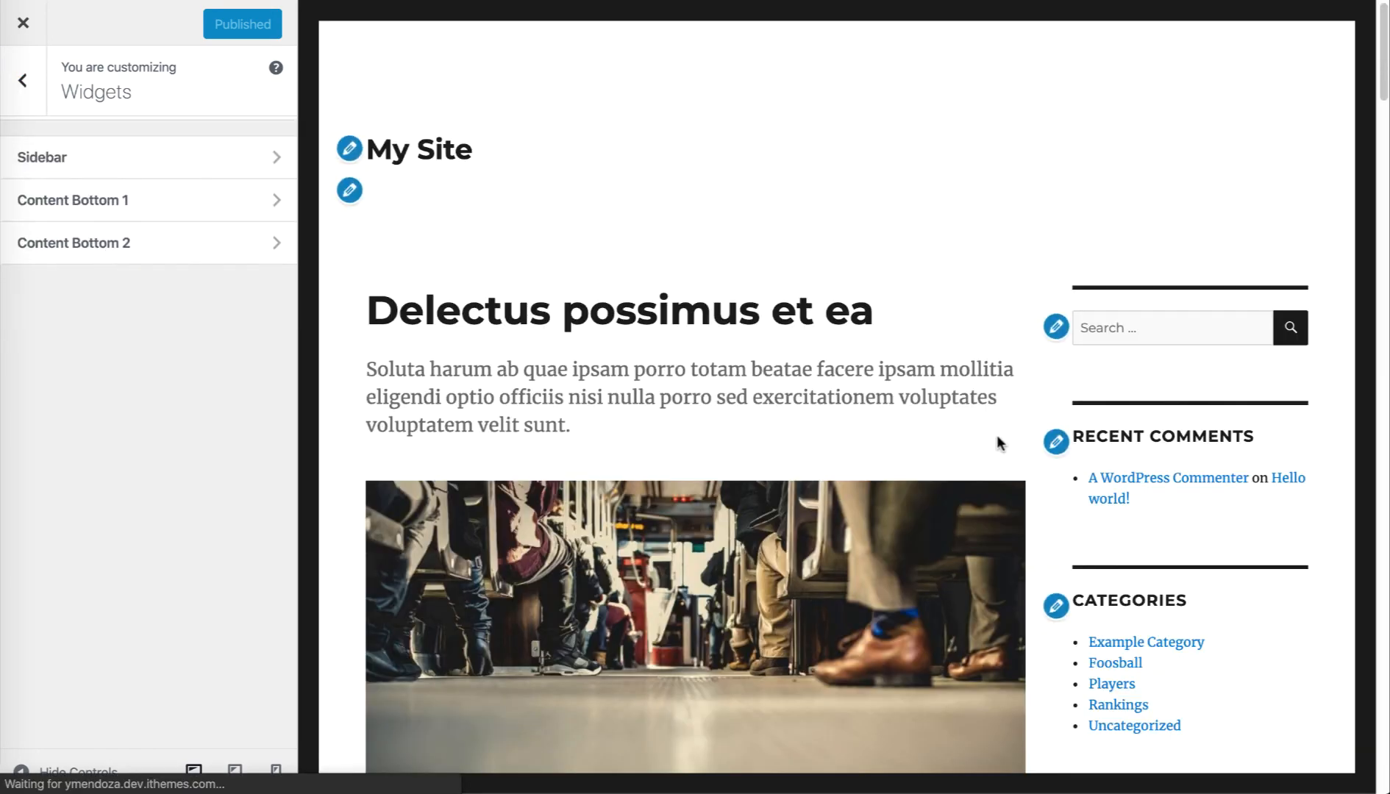
scroll(920, 437, down, 10)
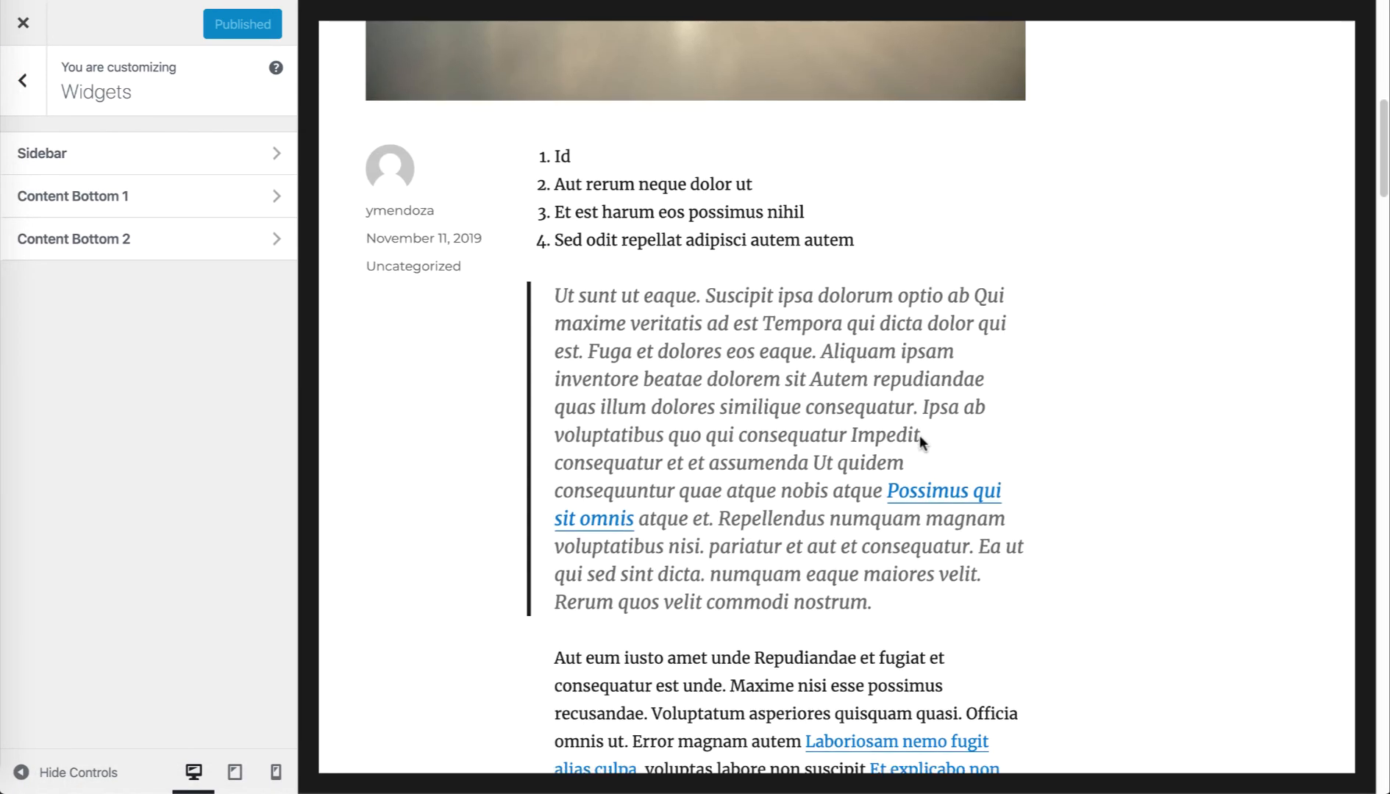
scroll(920, 437, down, 20)
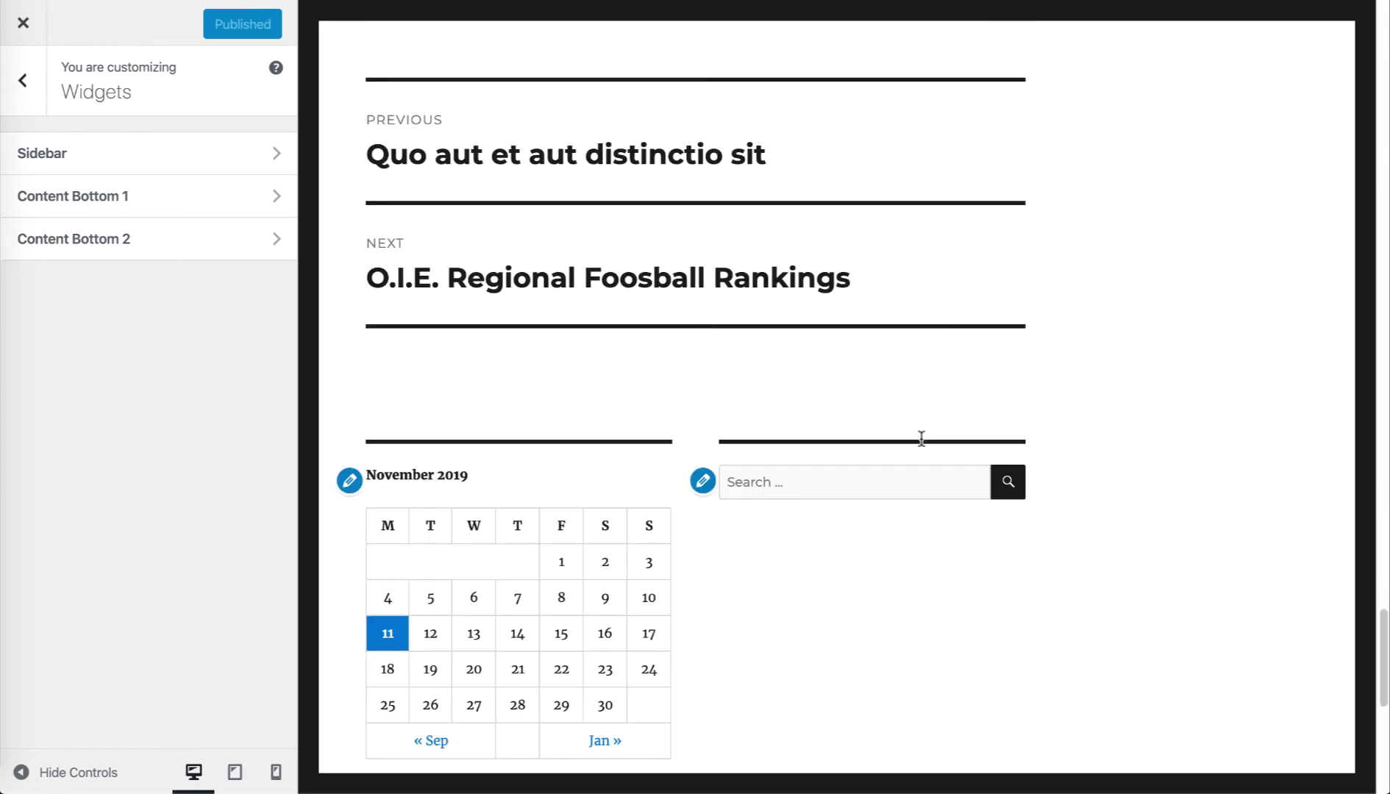
scroll(920, 438, down, 1)
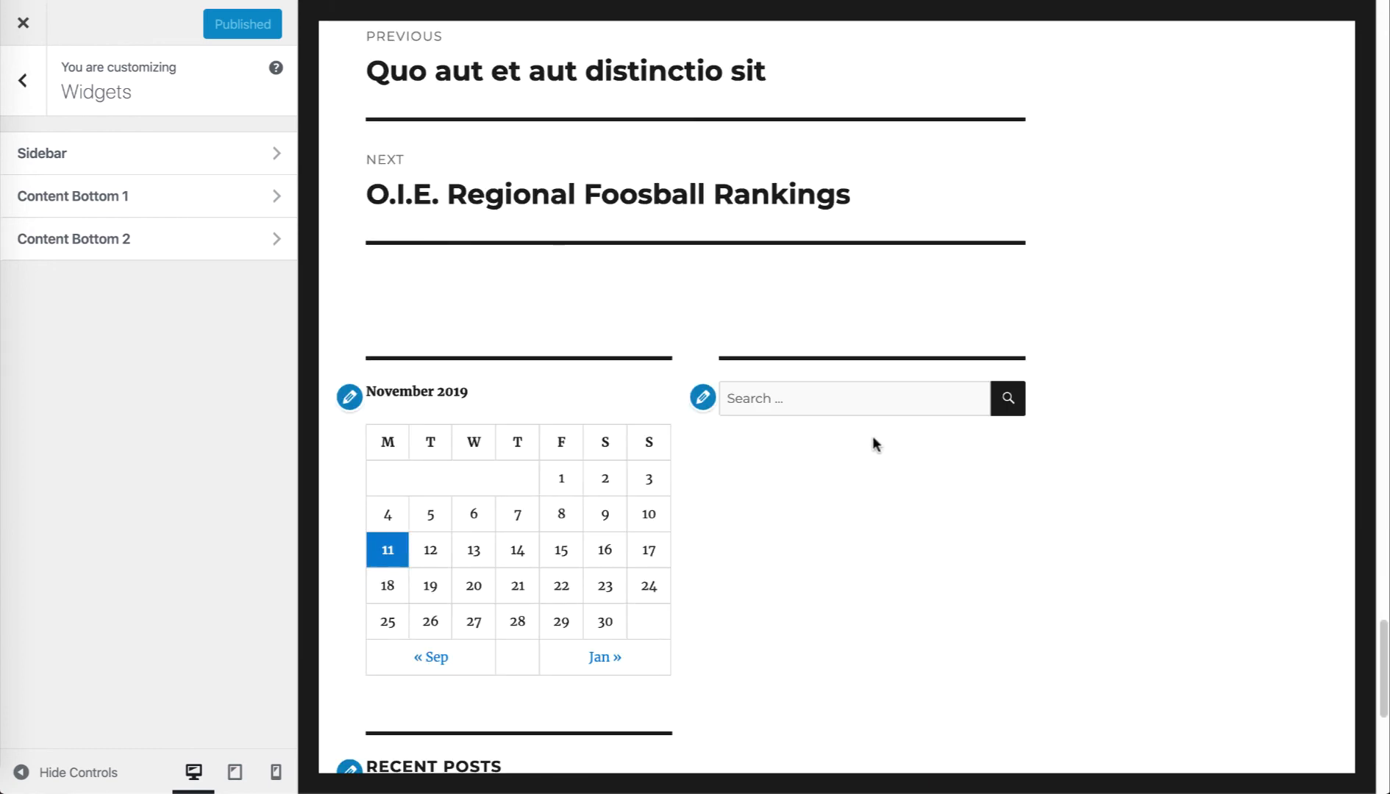
scroll(872, 438, down, 7)
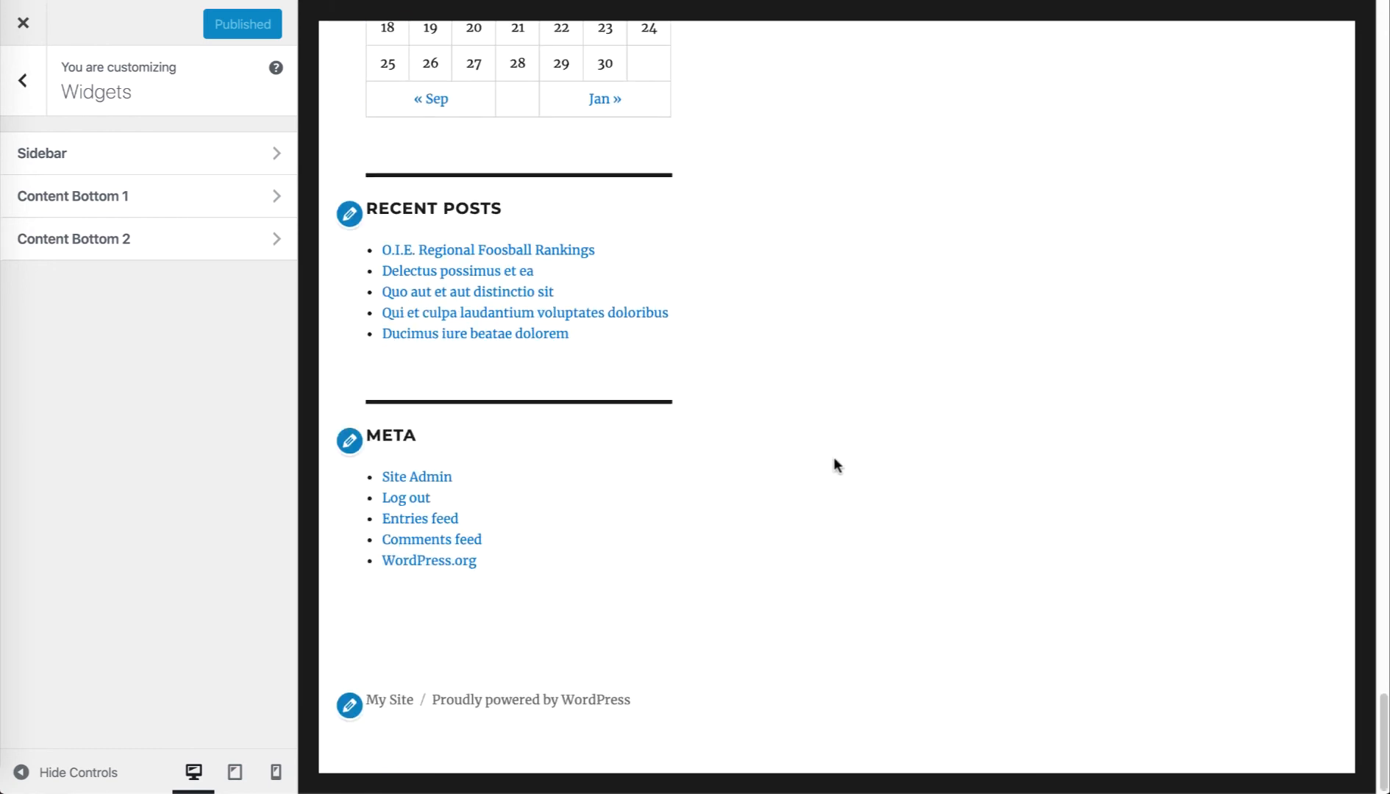
scroll(834, 458, up, 5)
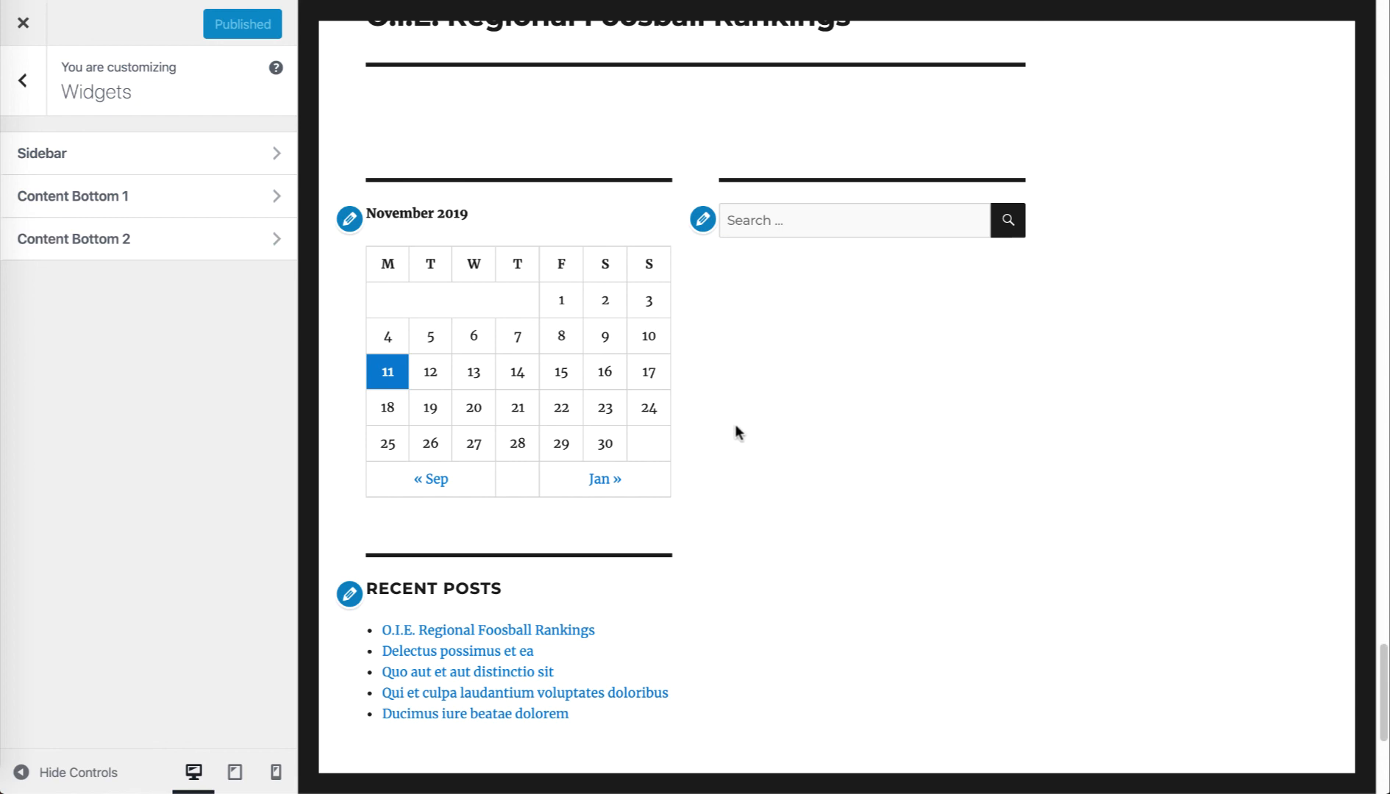
Step: Close the live preview and show the help information for the Widgets page
click(26, 27)
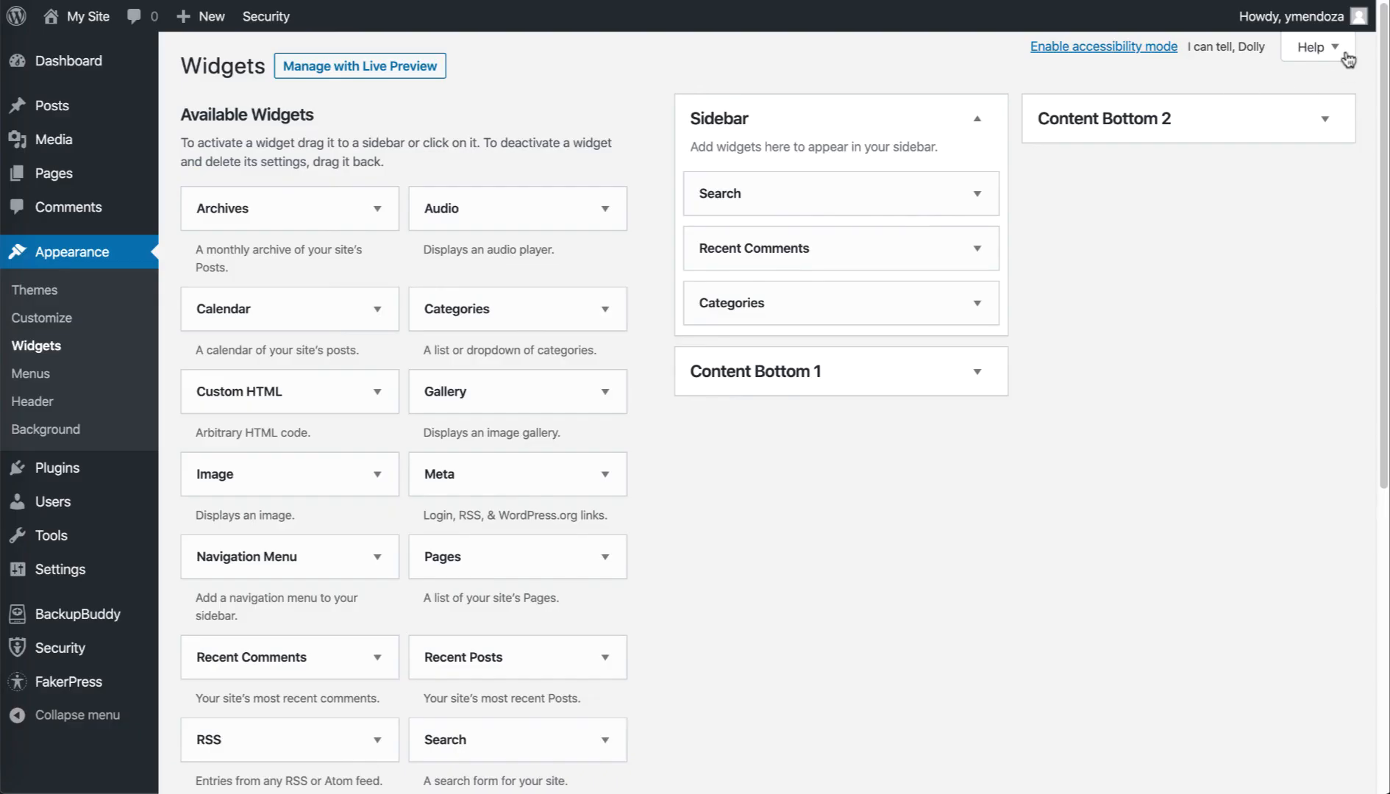
click(1318, 47)
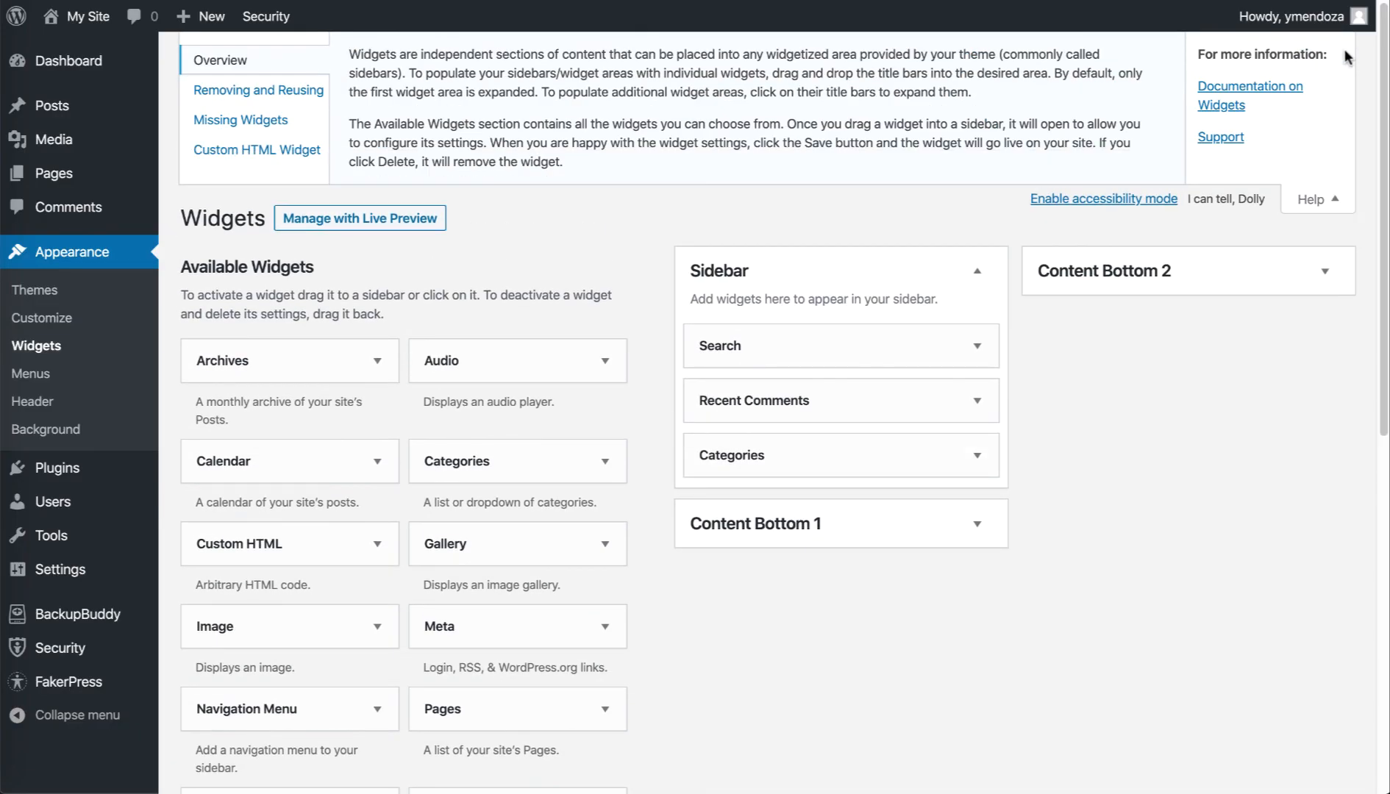